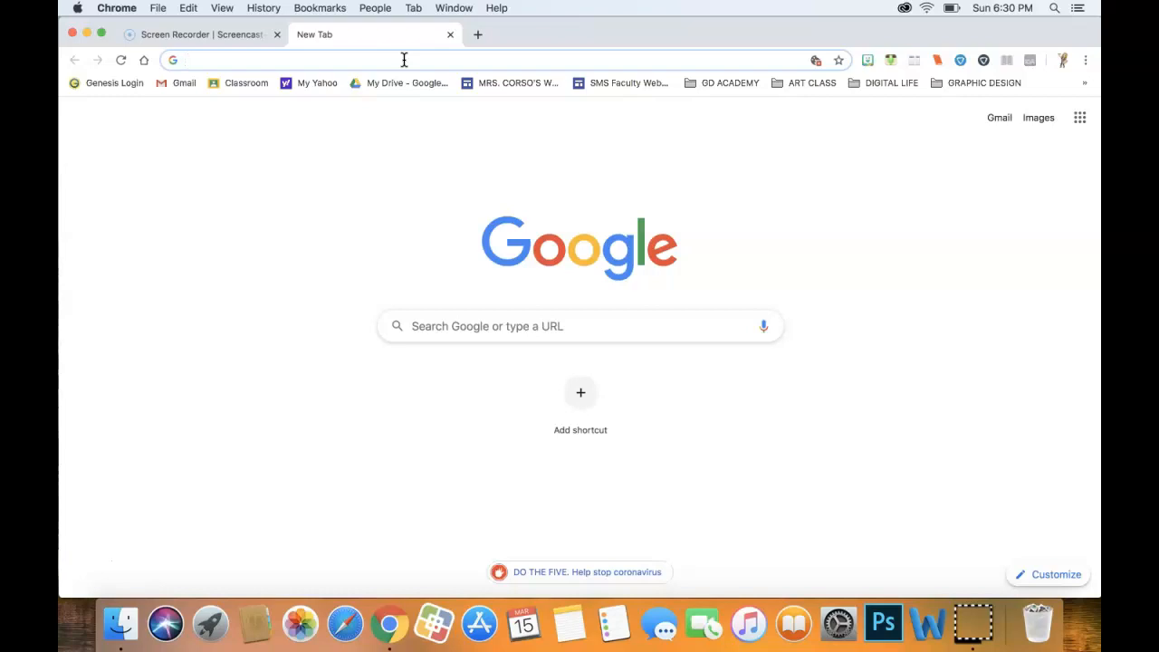
pyautogui.write('www.')
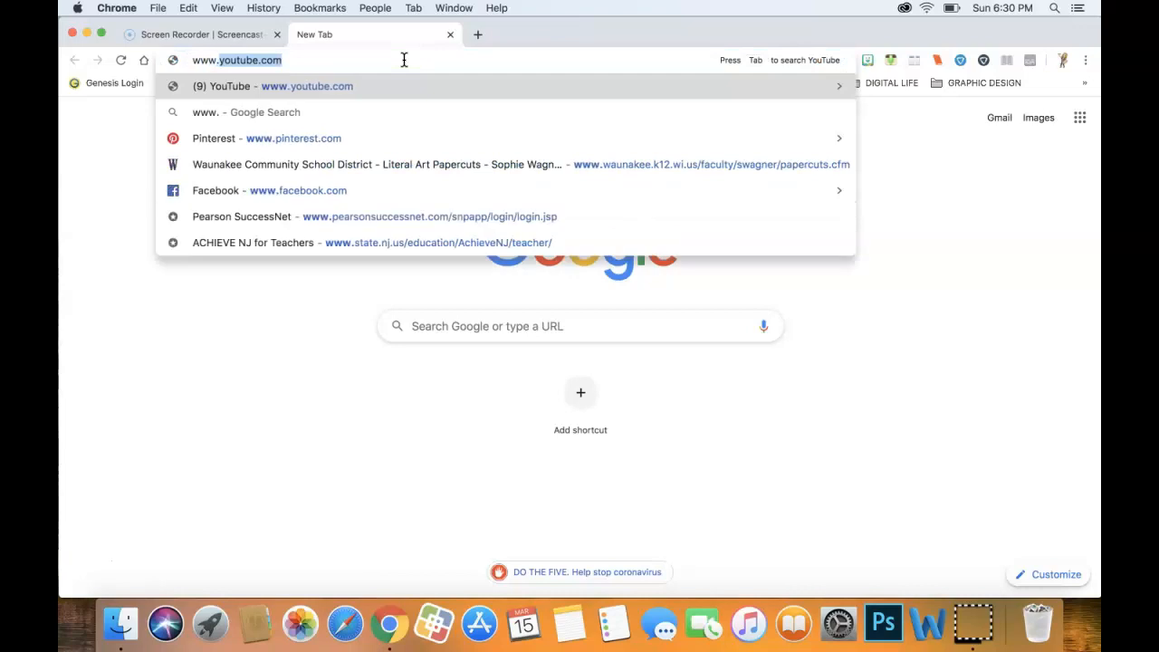
pyautogui.write('pixlr')
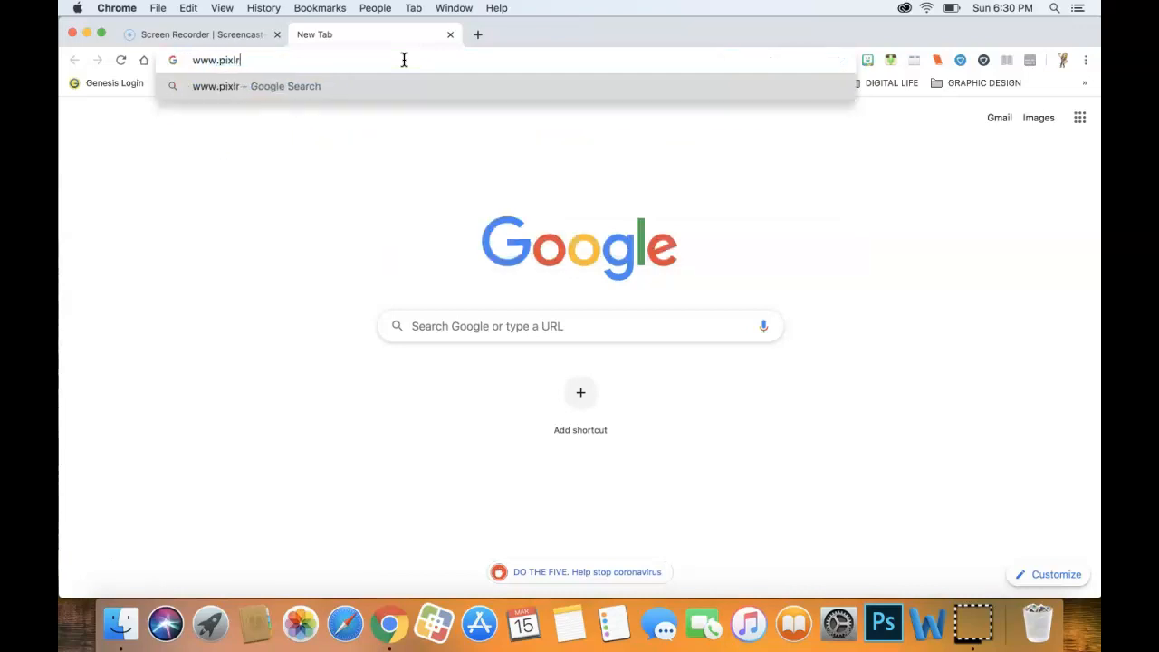
pyautogui.write('.com')
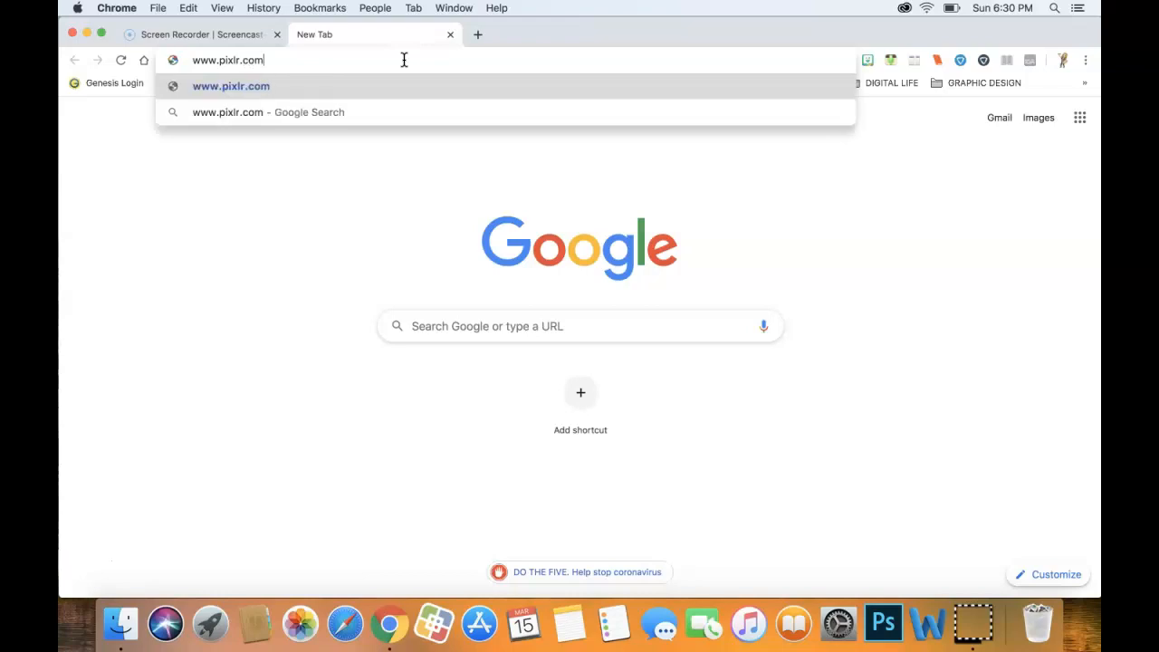
pyautogui.click(421, 86)
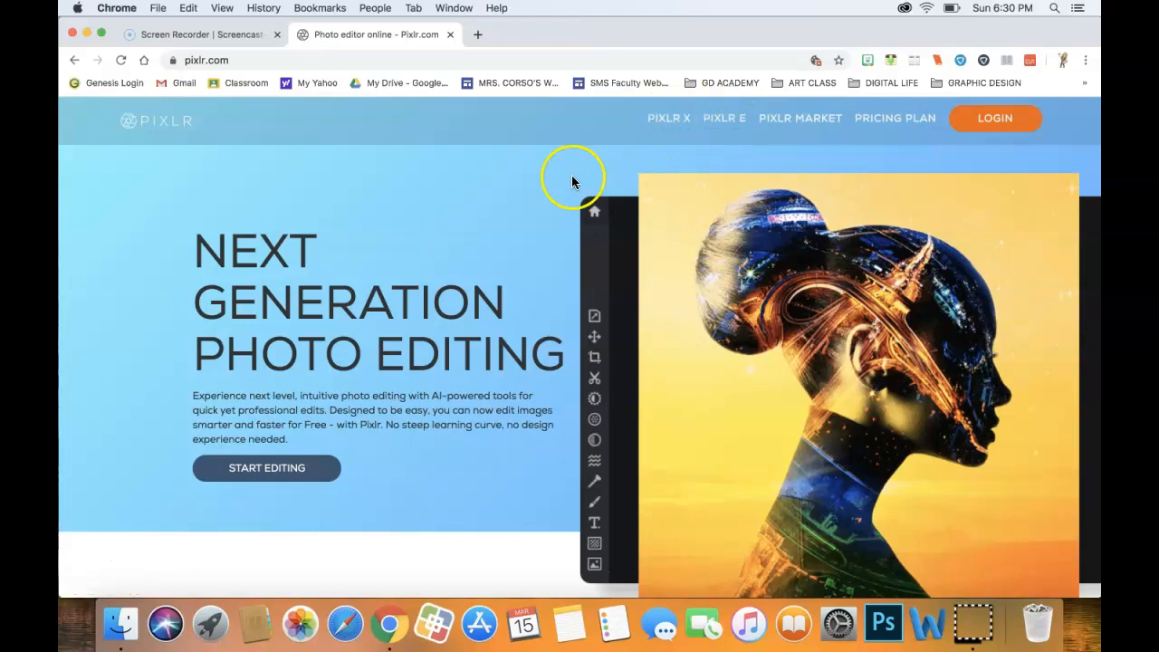
# Look over the Pixlr home page, launch the Pixlr E editor and start setting up a new image
pyautogui.scroll(-2, 559, 204)
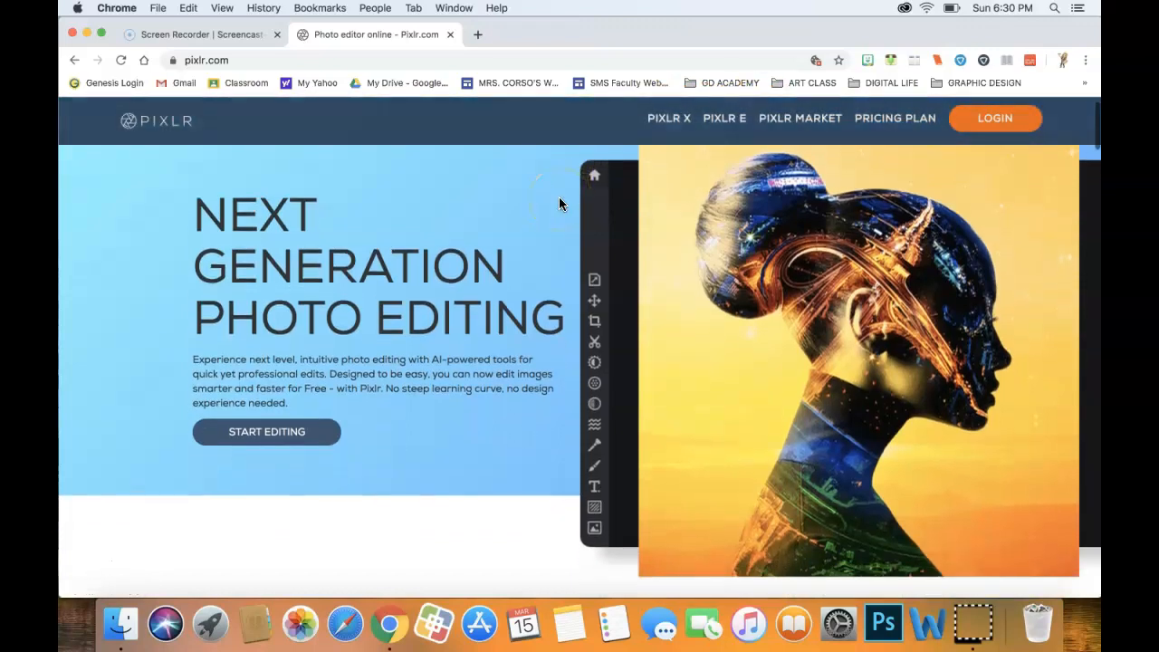
pyautogui.scroll(-5, 559, 203)
pyautogui.scroll(-10, 559, 204)
pyautogui.scroll(-3, 559, 204)
pyautogui.scroll(15, 559, 203)
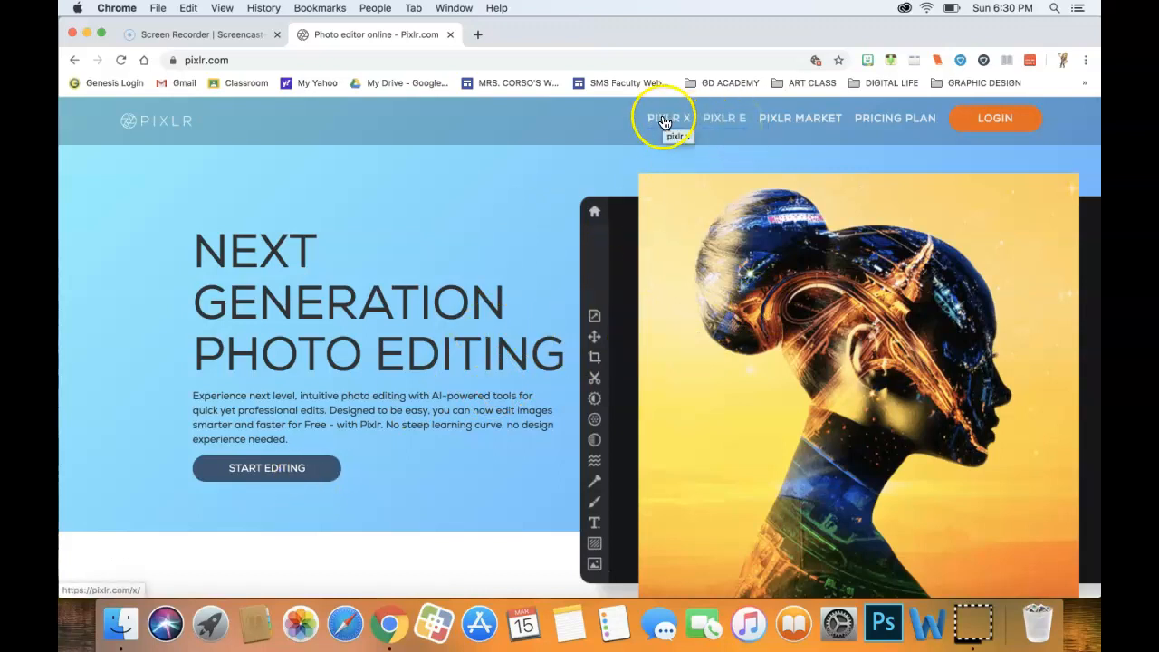
pyautogui.click(725, 124)
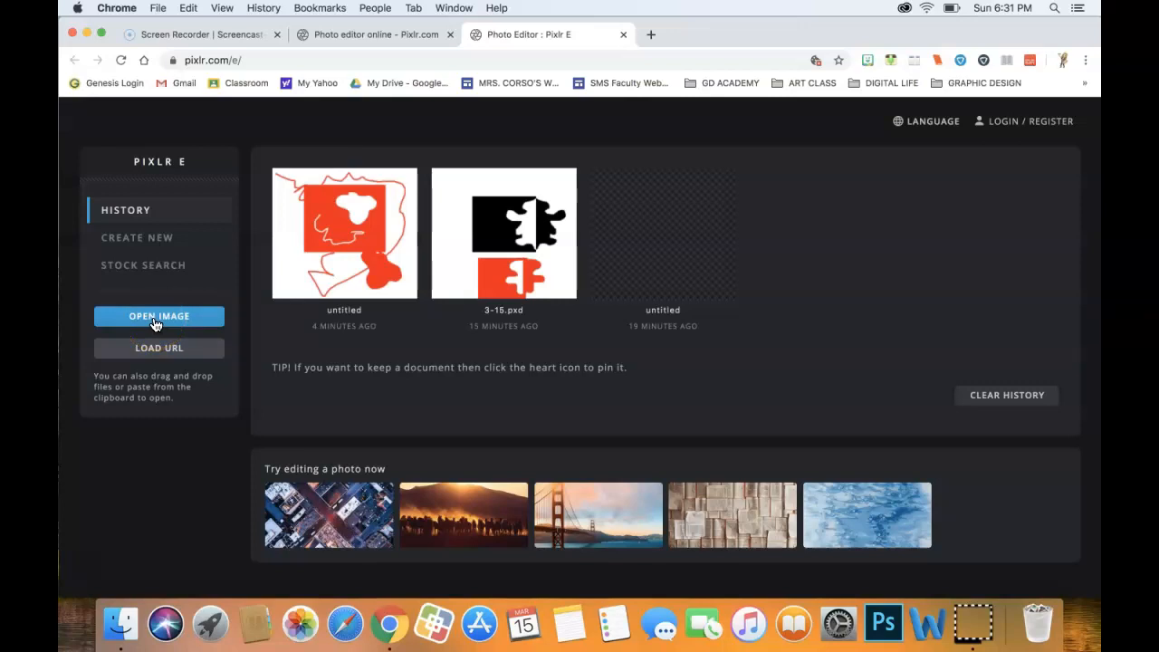
pyautogui.click(154, 240)
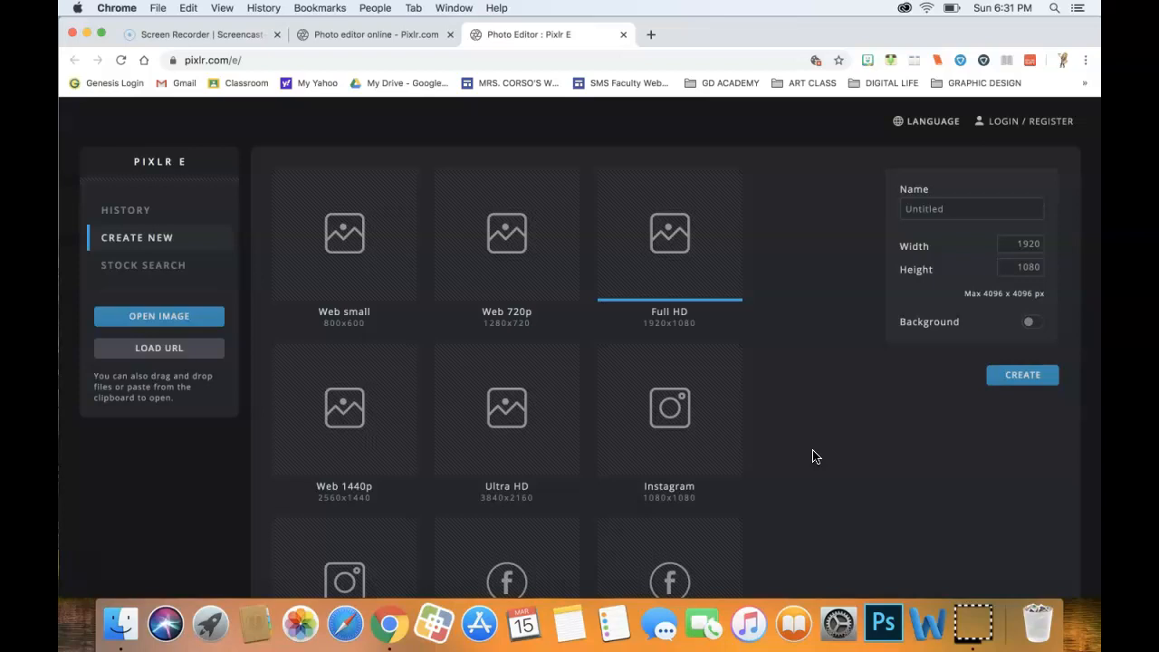
# Set the new image's width to 3000 px
pyautogui.click(1012, 243)
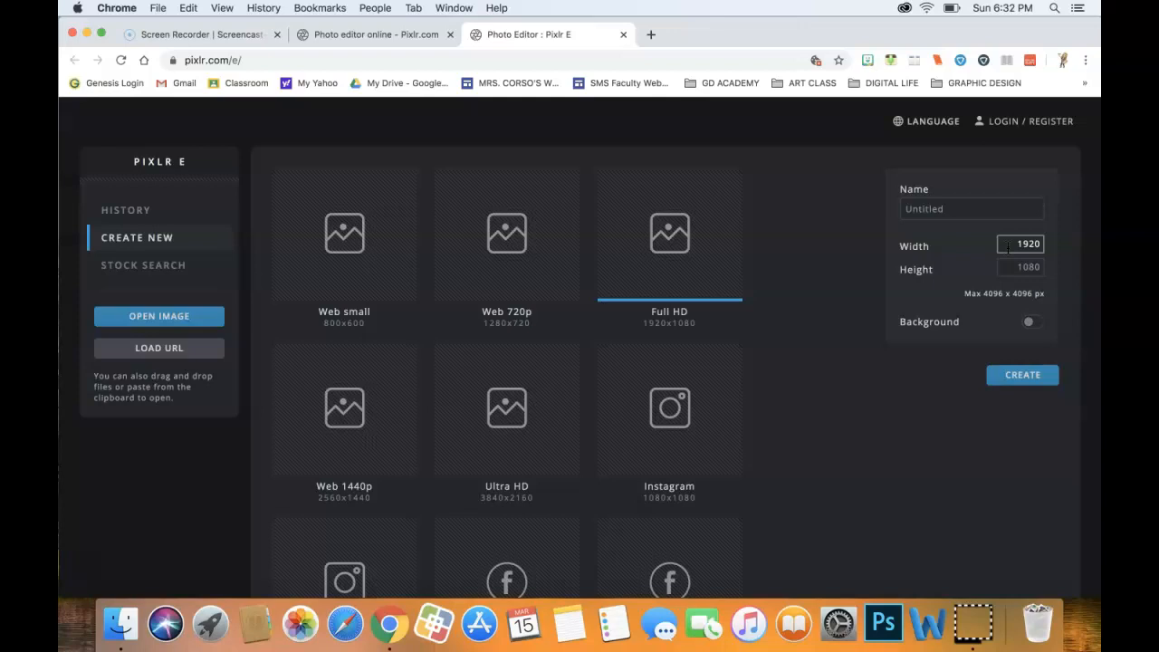
pyautogui.click(1008, 248)
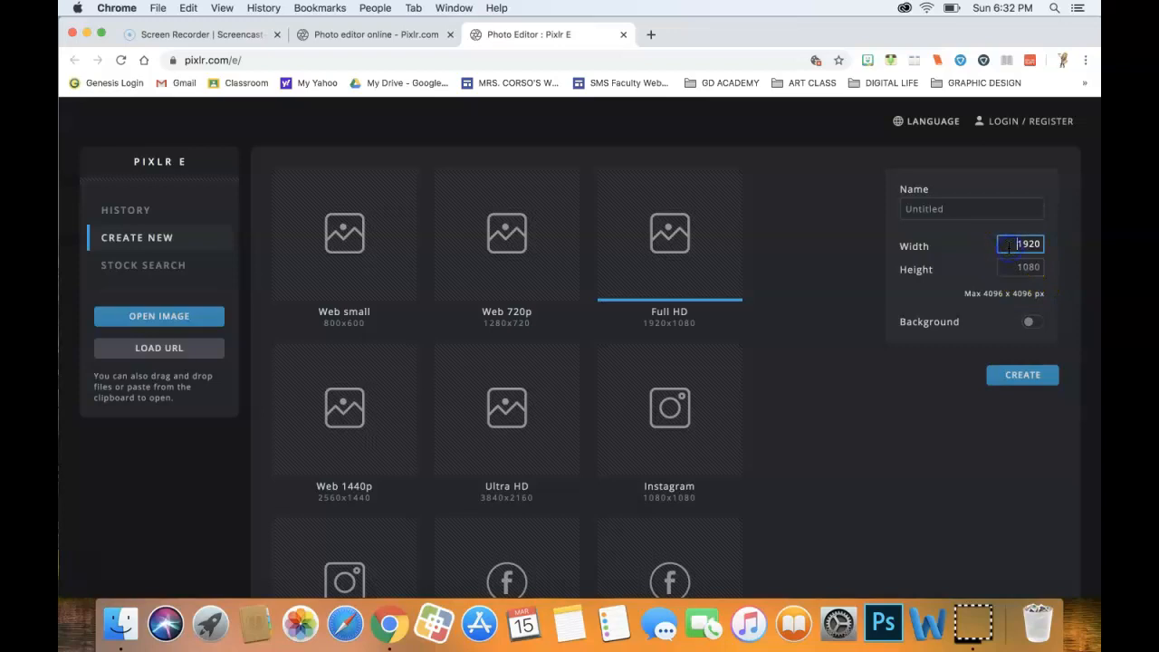
pyautogui.press('BackSpace')
pyautogui.press('BackSpace')
pyautogui.press('BackSpace')
pyautogui.press('BackSpace')
pyautogui.write('3000')
# Set the new image's height to 3000 px
pyautogui.click(1009, 267)
pyautogui.press('BackSpace')
pyautogui.press('BackSpace')
pyautogui.press('BackSpace')
pyautogui.press('BackSpace')
pyautogui.write('3000')
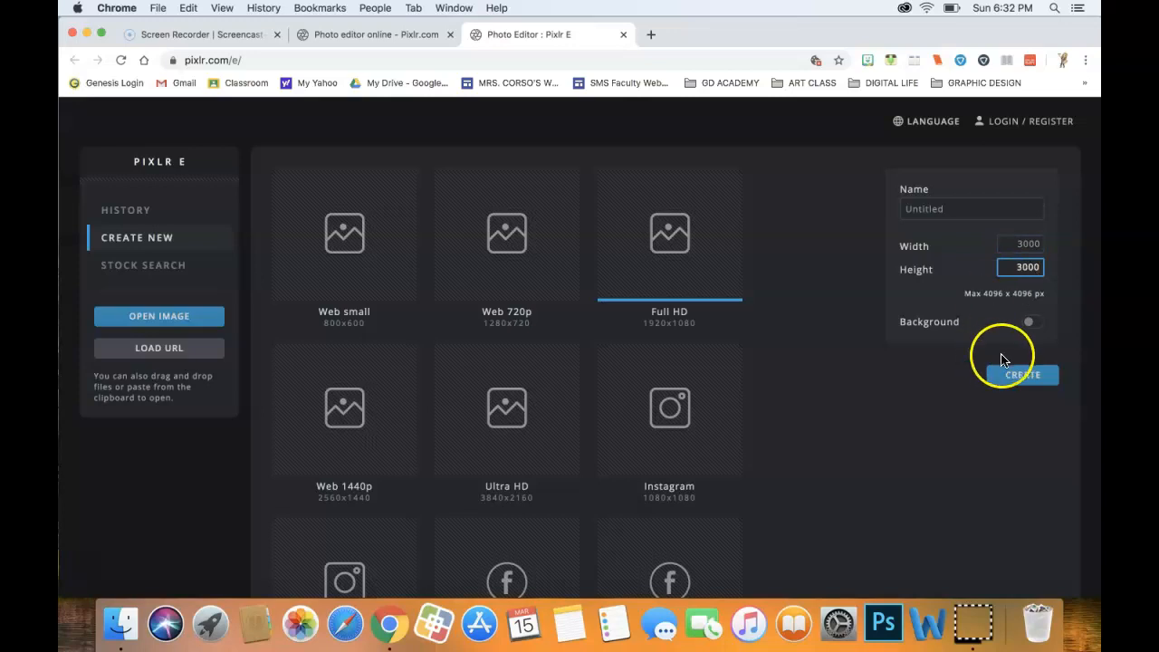
# Turn on a white #FFFFFF background for the new image and create it
pyautogui.click(1029, 324)
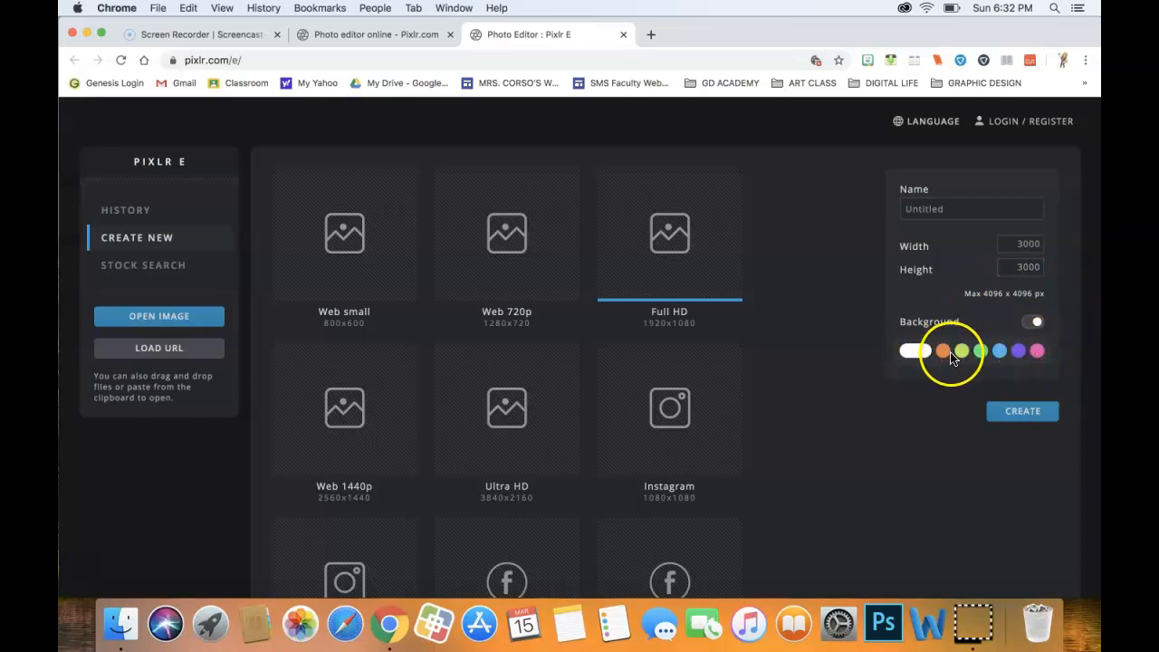
pyautogui.click(1035, 324)
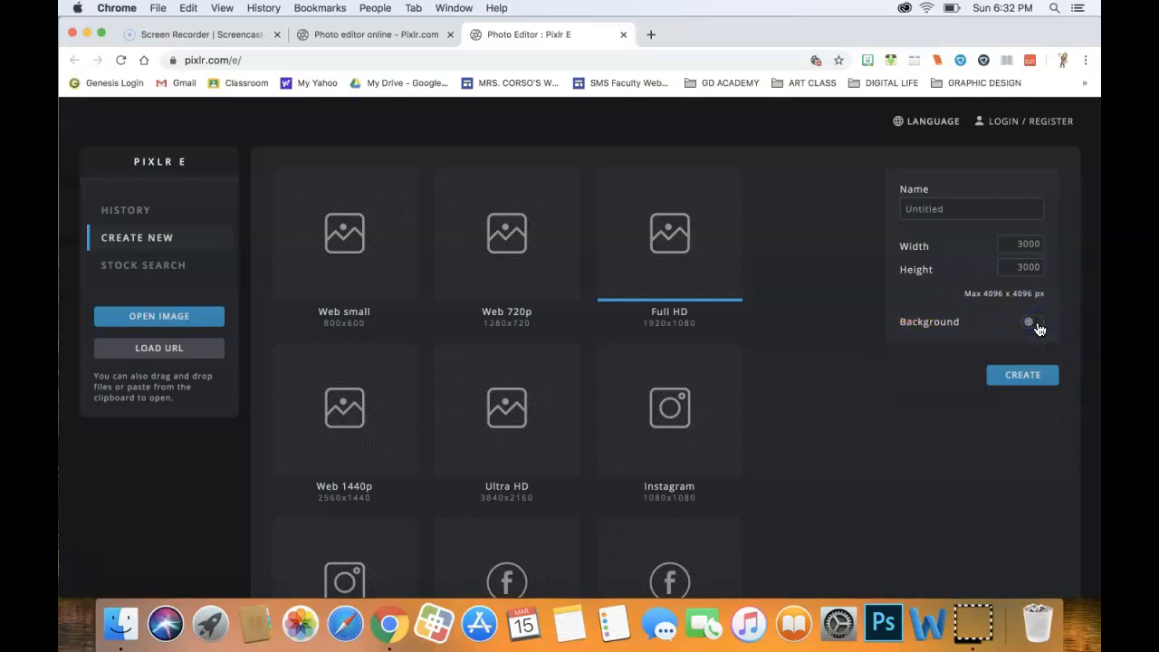
pyautogui.click(1038, 328)
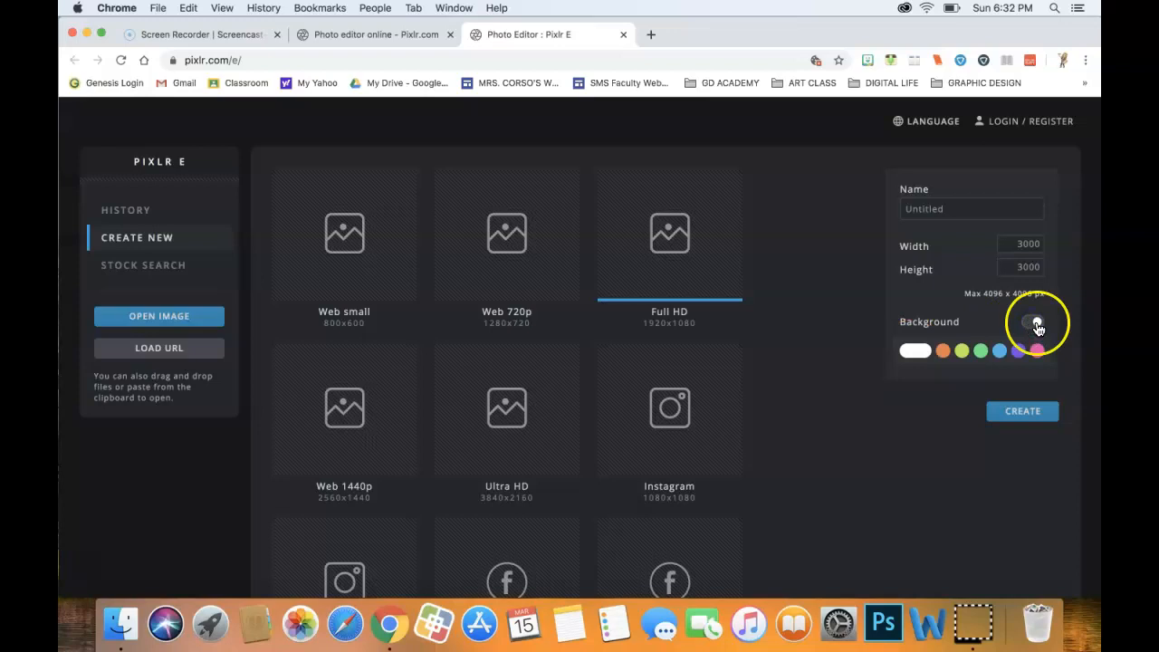
pyautogui.click(917, 350)
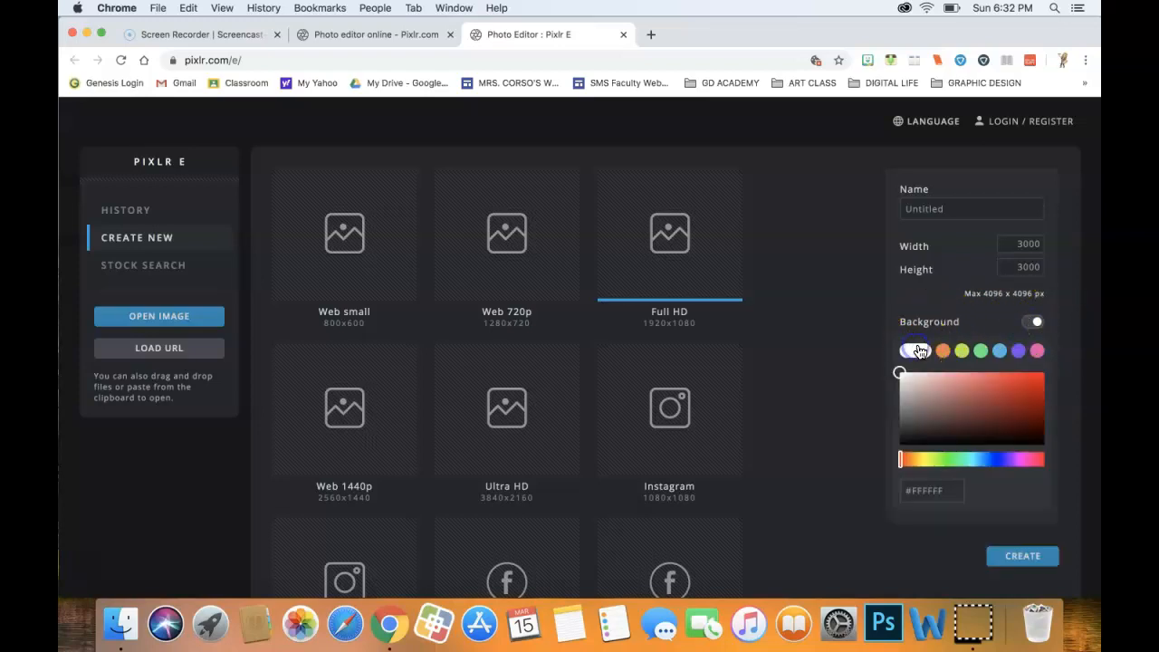
pyautogui.click(1023, 556)
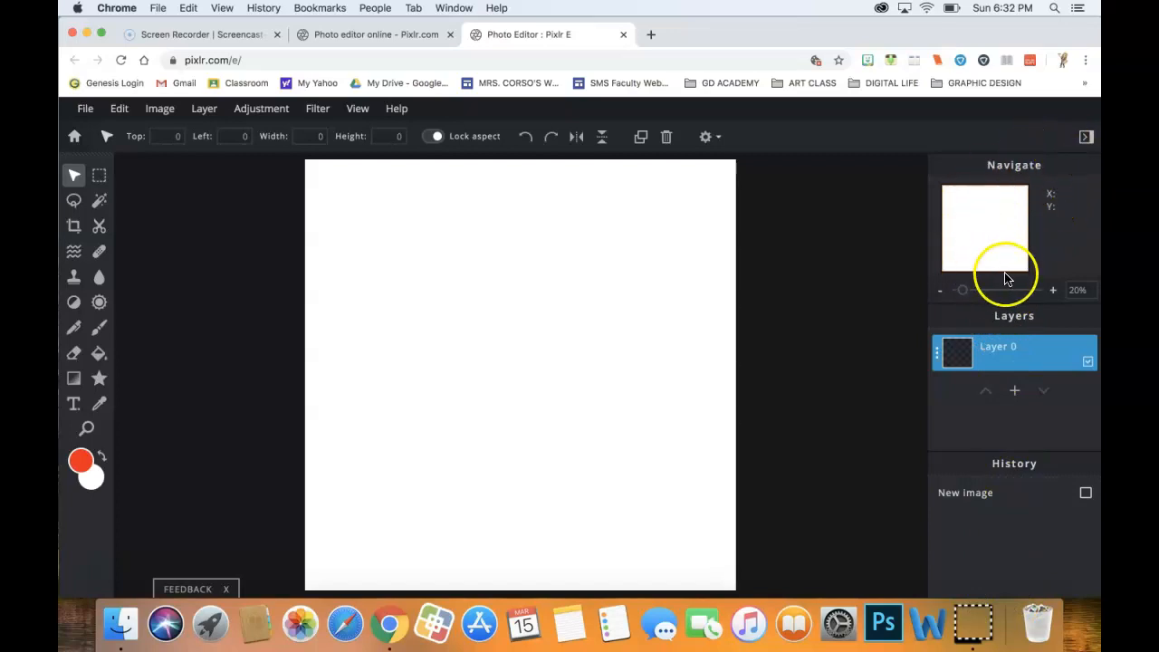
pyautogui.moveTo(969, 294)
pyautogui.mouseDown()
pyautogui.moveTo(986, 293)
pyautogui.moveTo(963, 290)
pyautogui.mouseUp()
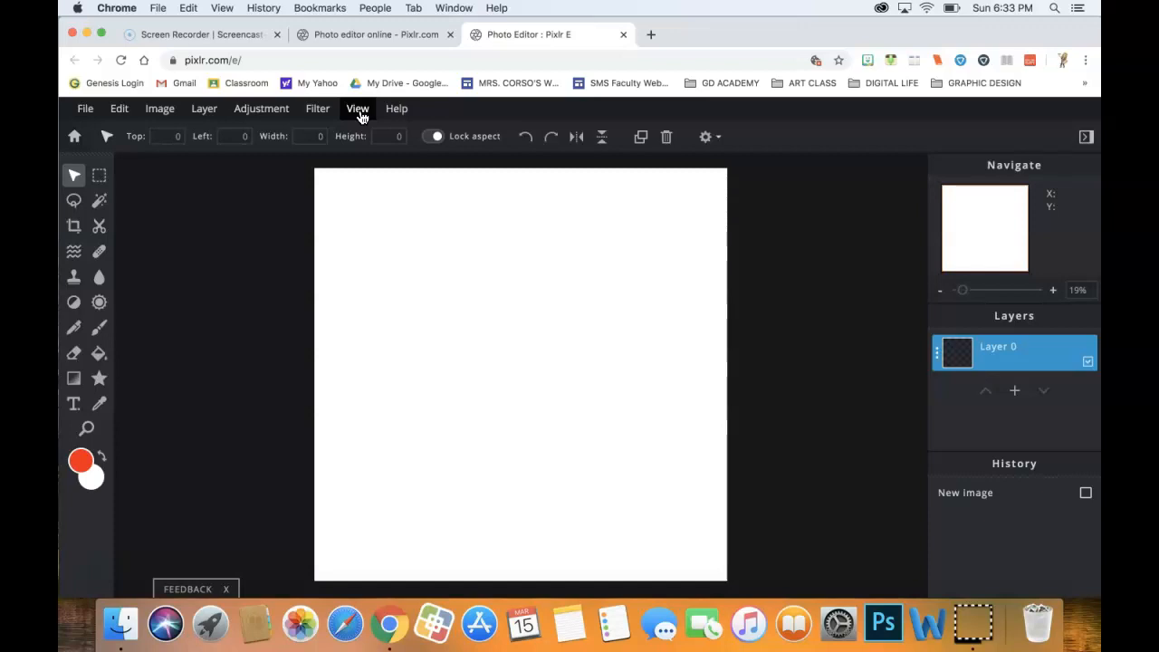
pyautogui.click(363, 114)
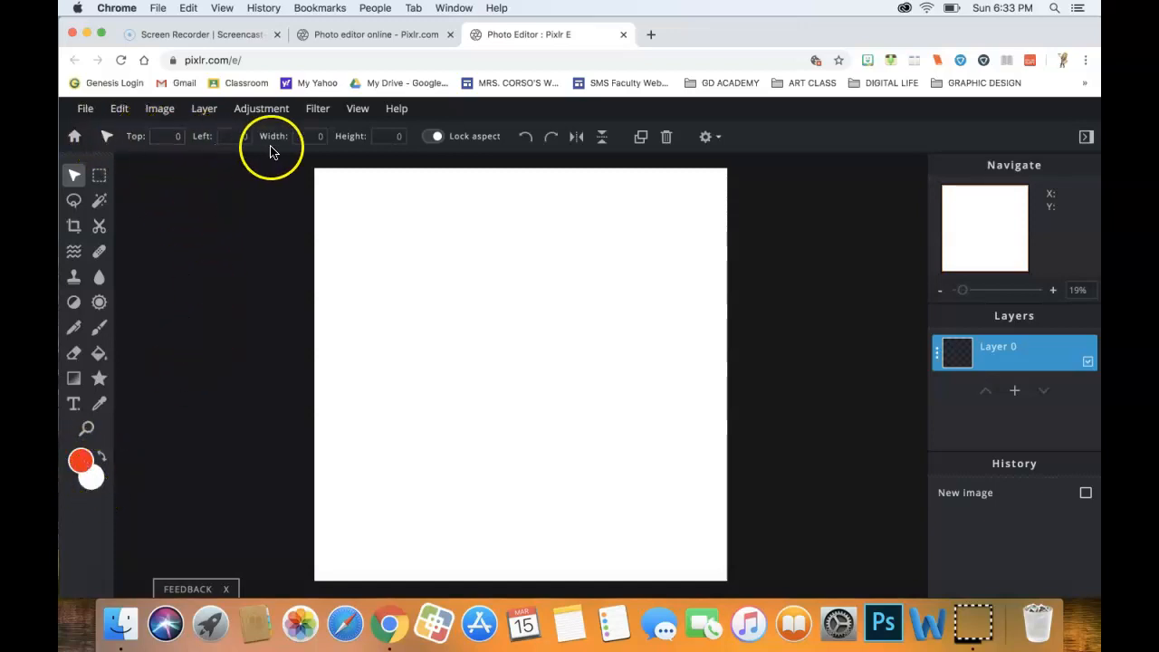
pyautogui.click(99, 200)
pyautogui.click(74, 200)
# Try free crops of the blank canvas, one to about 2232 × 2481 px and, after a reset, one to about 3000 × 2092 px
pyautogui.click(76, 227)
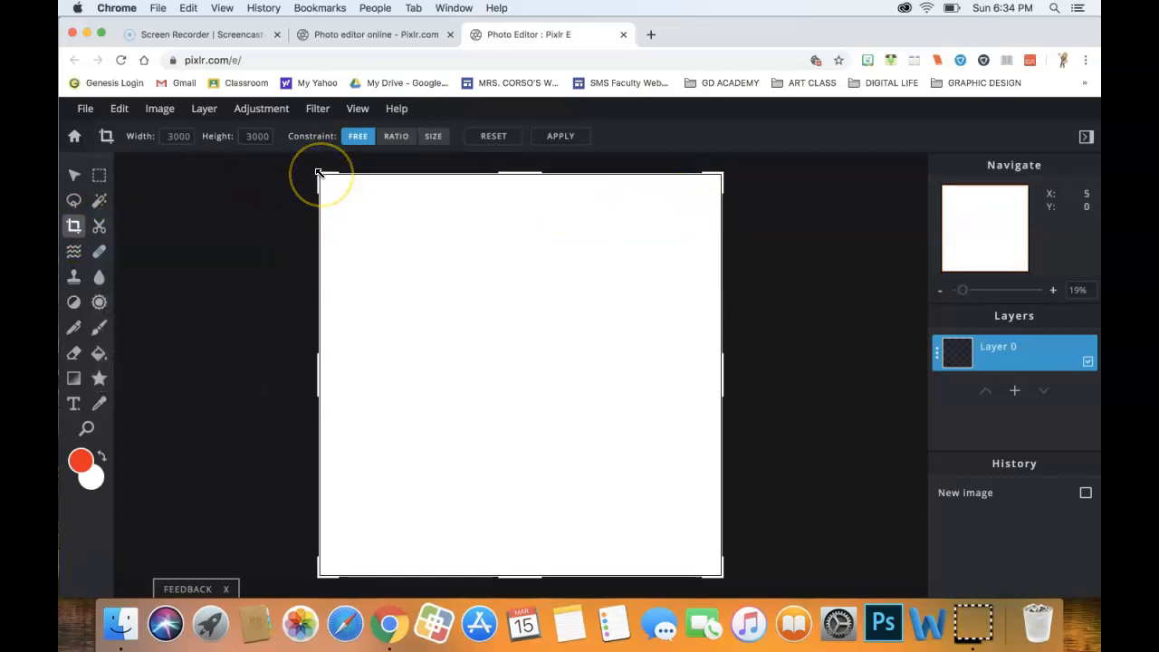
pyautogui.moveTo(319, 175); pyautogui.dragTo(422, 243)
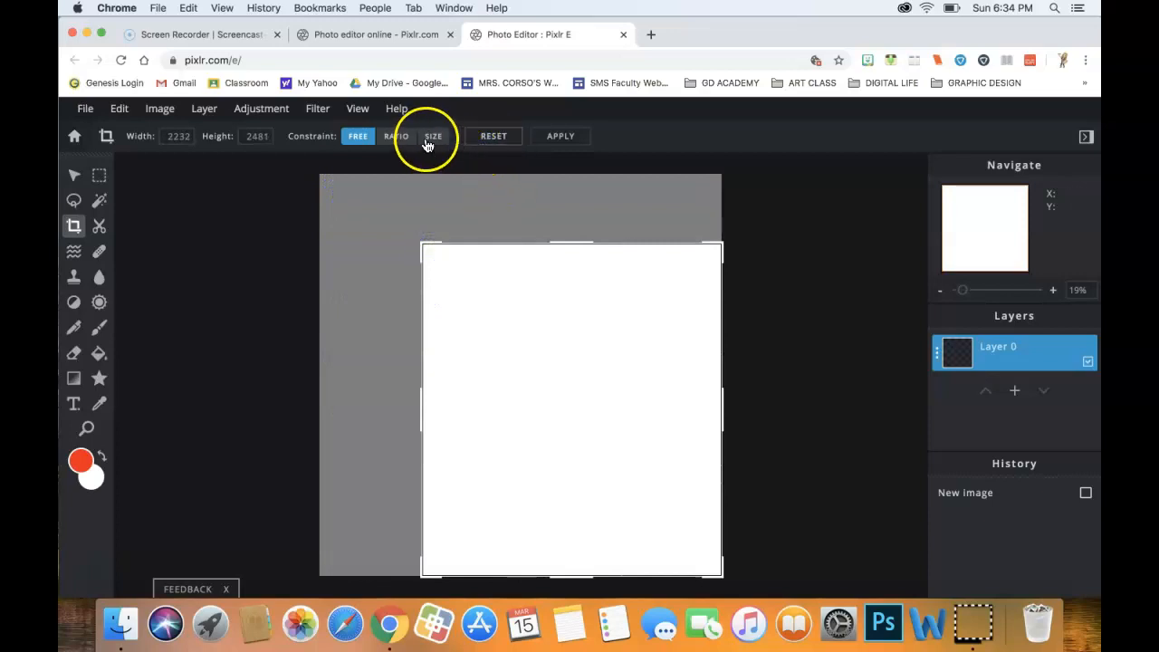
pyautogui.click(494, 135)
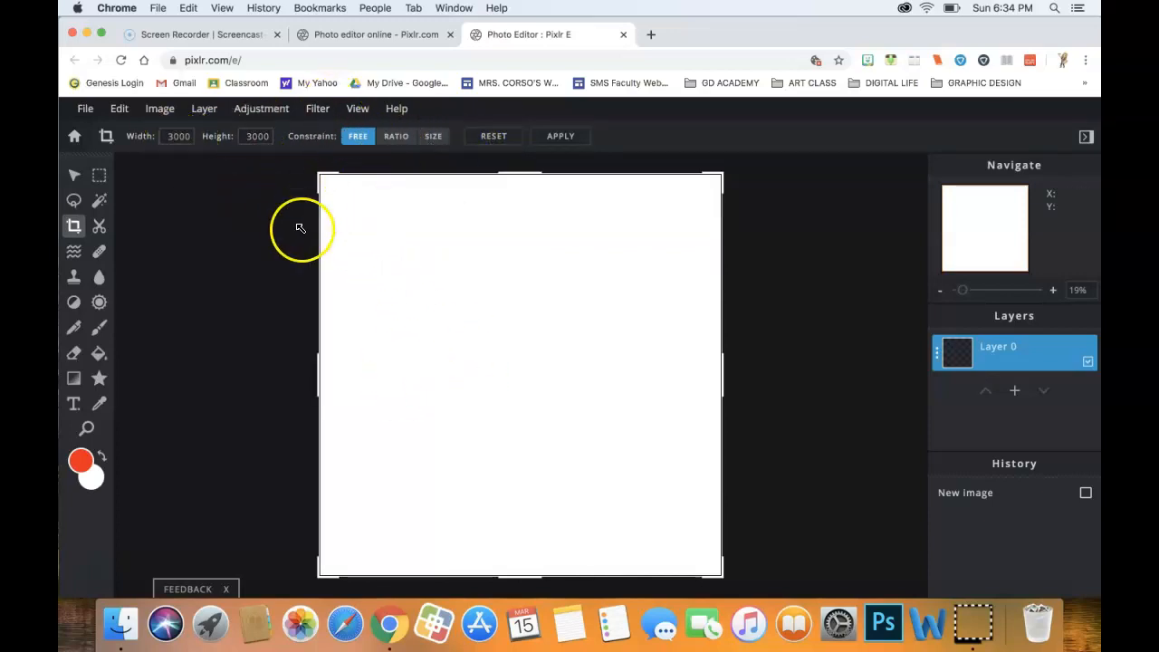
pyautogui.moveTo(520, 174); pyautogui.dragTo(513, 294)
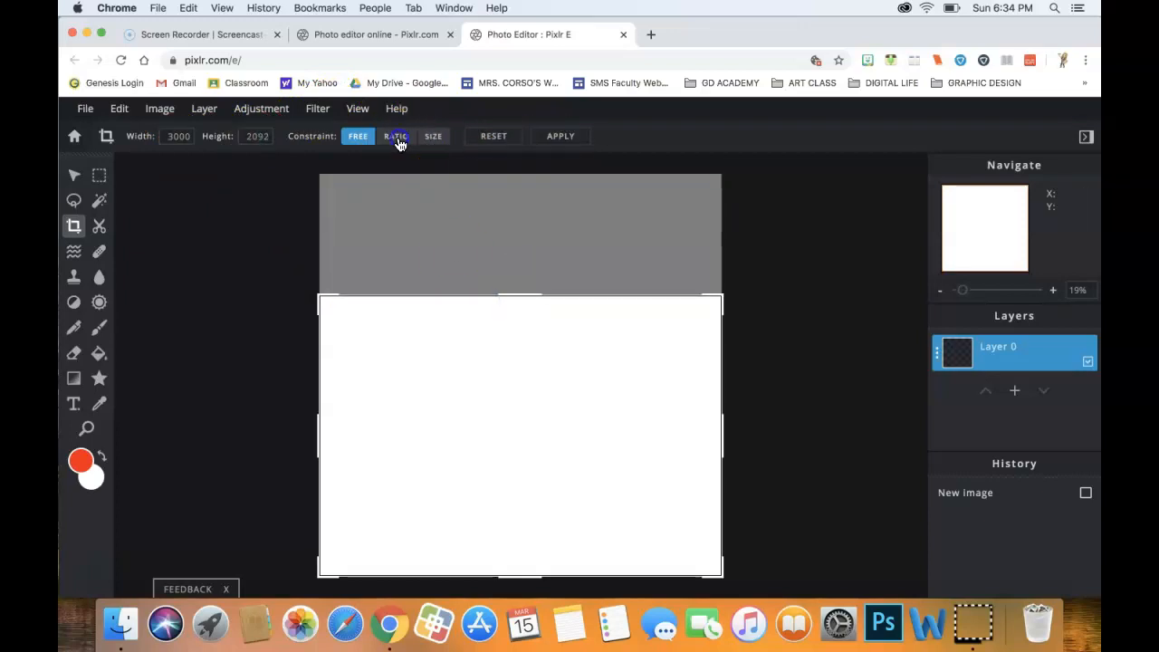
# Try a crop constrained to a 2:3 ratio, shrink its frame and move it near the canvas centre, and reset the crop
pyautogui.click(396, 138)
pyautogui.click(507, 135)
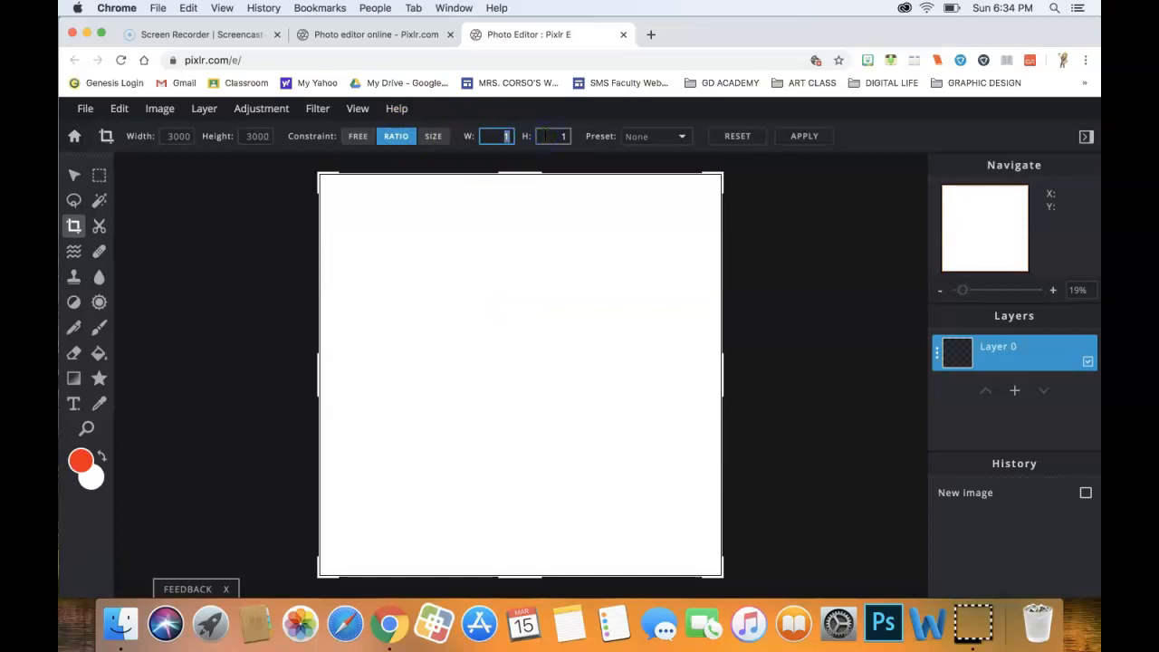
pyautogui.write('2')
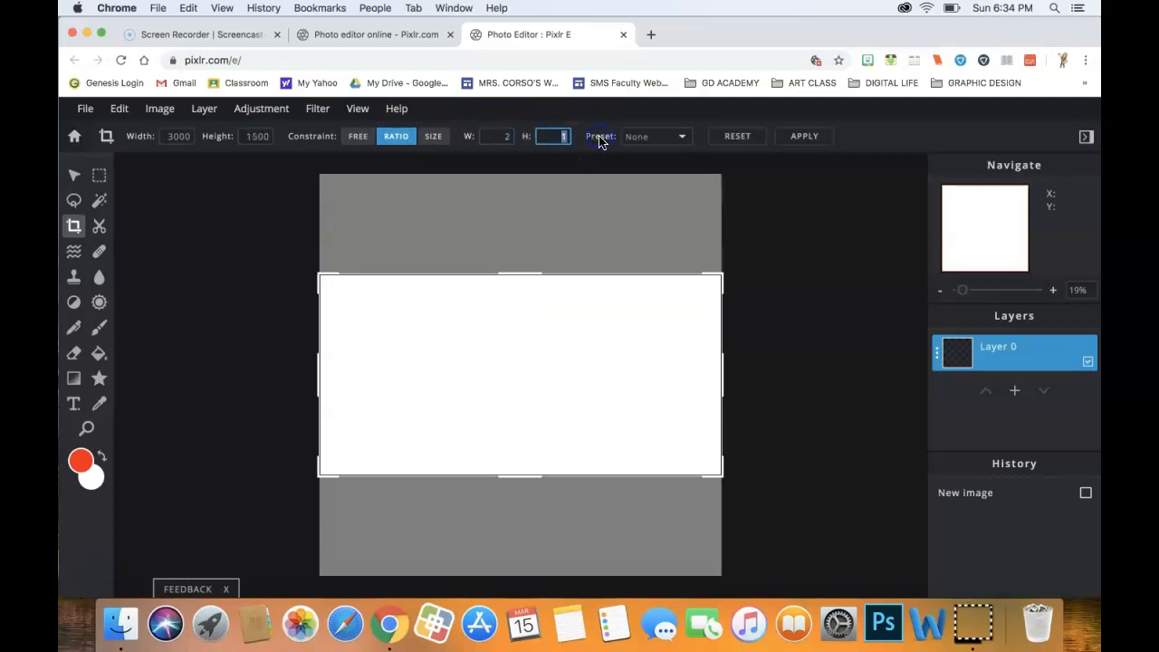
pyautogui.write('3')
pyautogui.moveTo(650, 176); pyautogui.dragTo(564, 281)
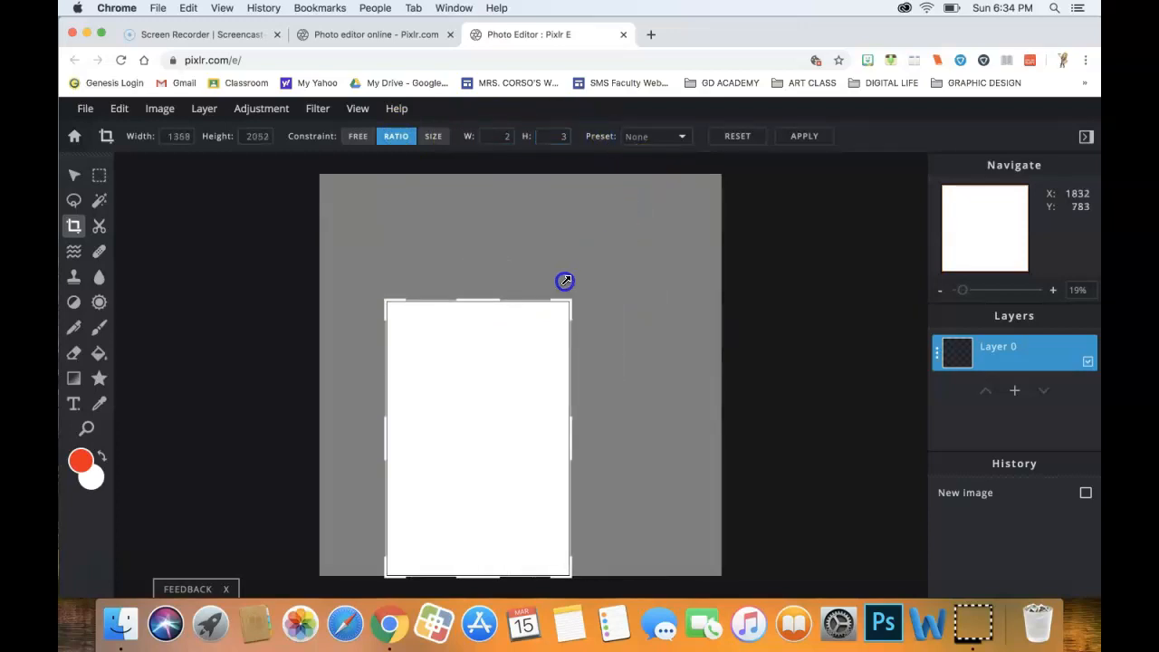
pyautogui.moveTo(492, 401); pyautogui.dragTo(538, 318)
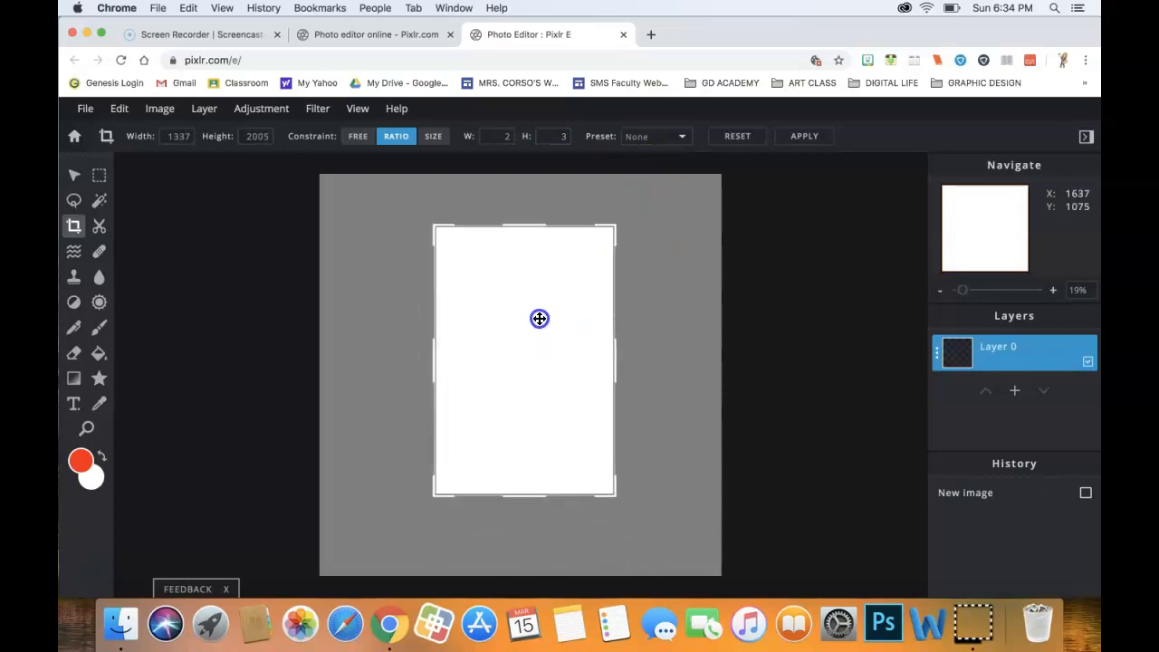
pyautogui.click(738, 136)
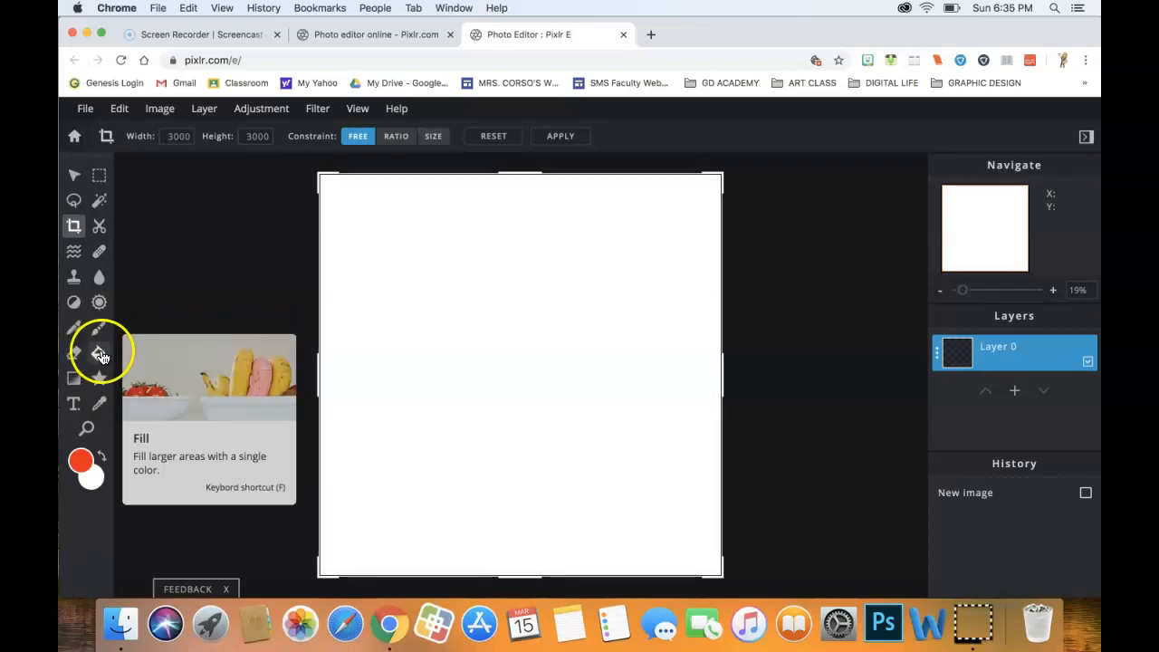
pyautogui.click(99, 274)
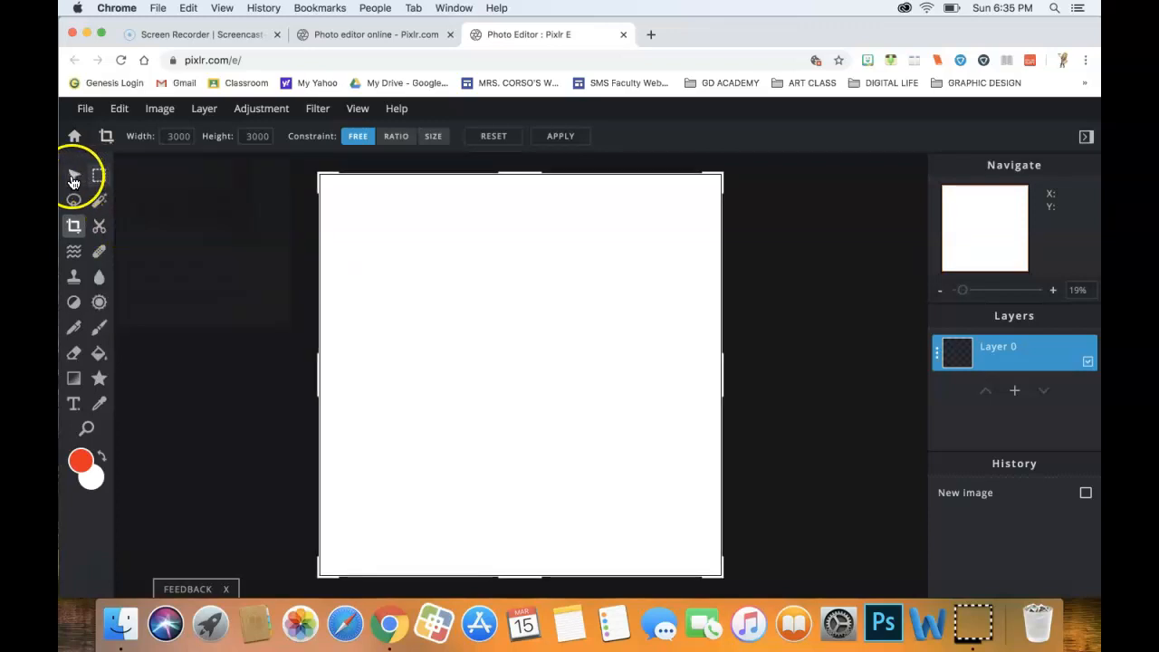
pyautogui.click(100, 177)
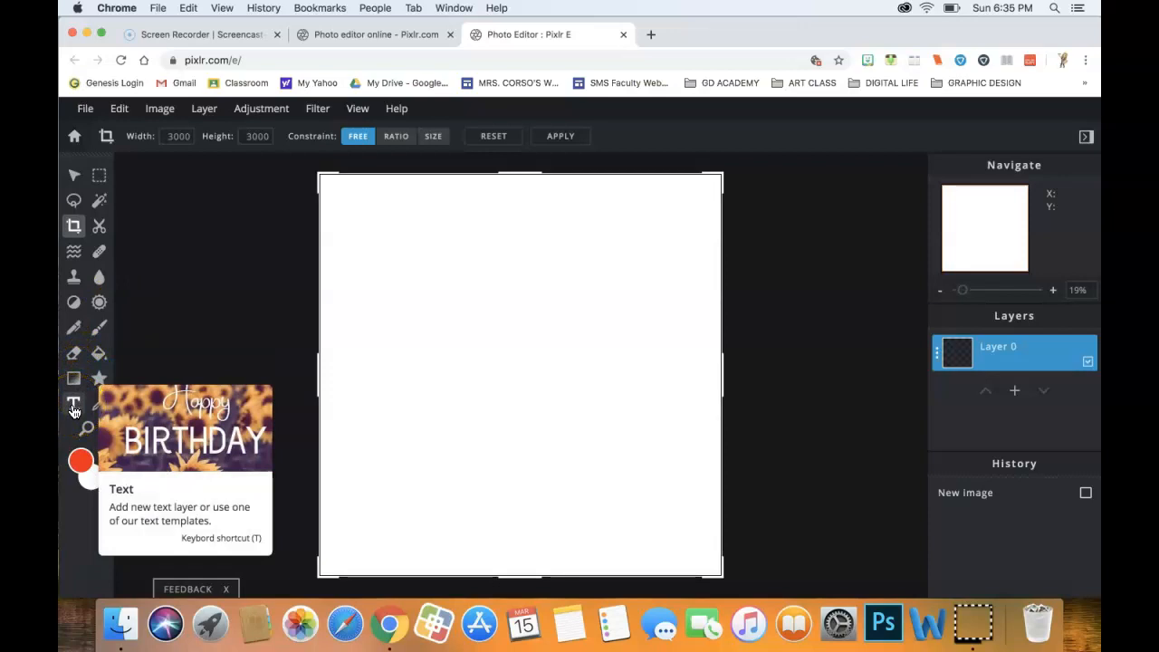
# Fill the whole canvas with the blue colour #3713C7 using the Fill tool
pyautogui.click(101, 354)
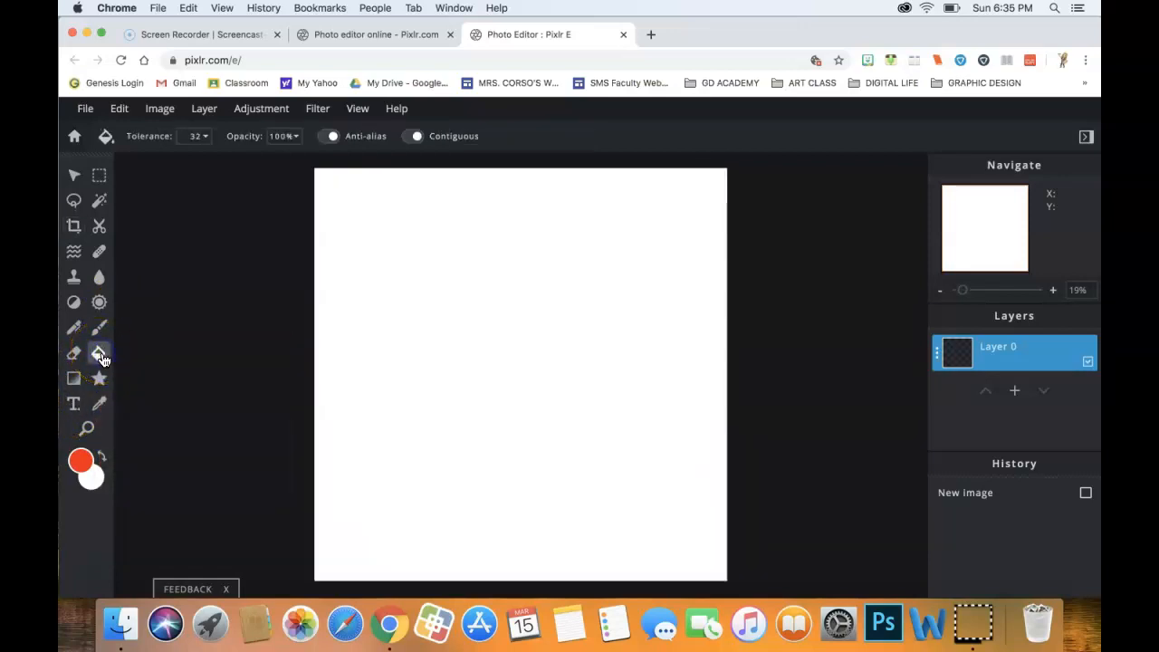
pyautogui.click(81, 464)
pyautogui.moveTo(573, 326); pyautogui.dragTo(528, 409)
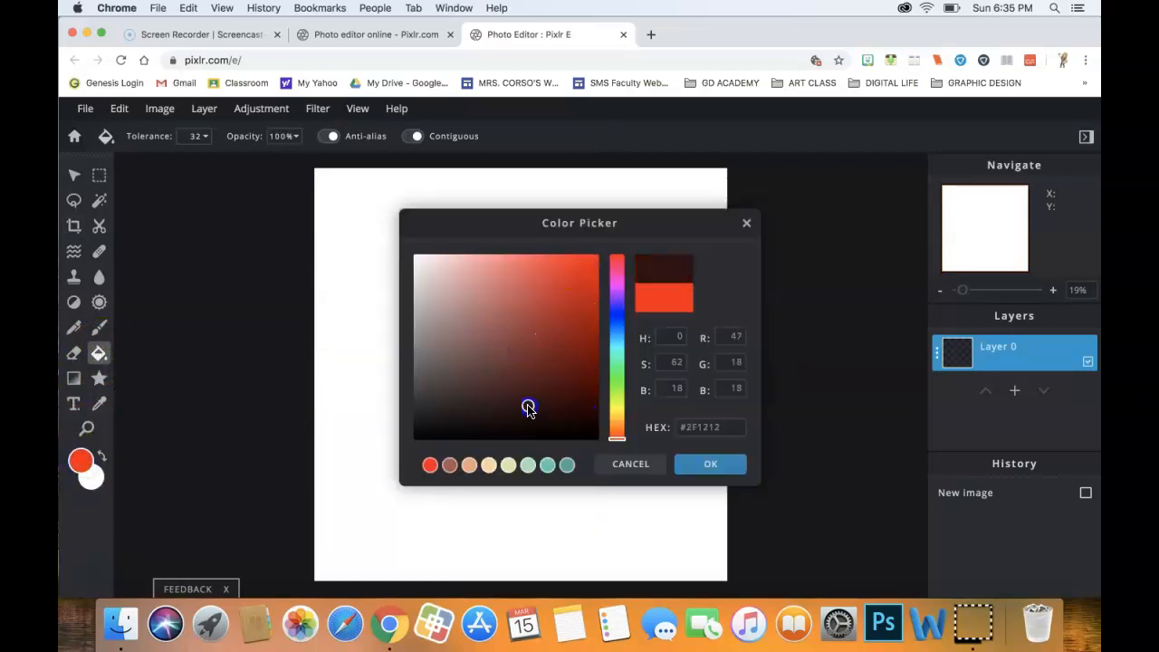
pyautogui.moveTo(637, 341); pyautogui.dragTo(634, 311)
pyautogui.click(581, 295)
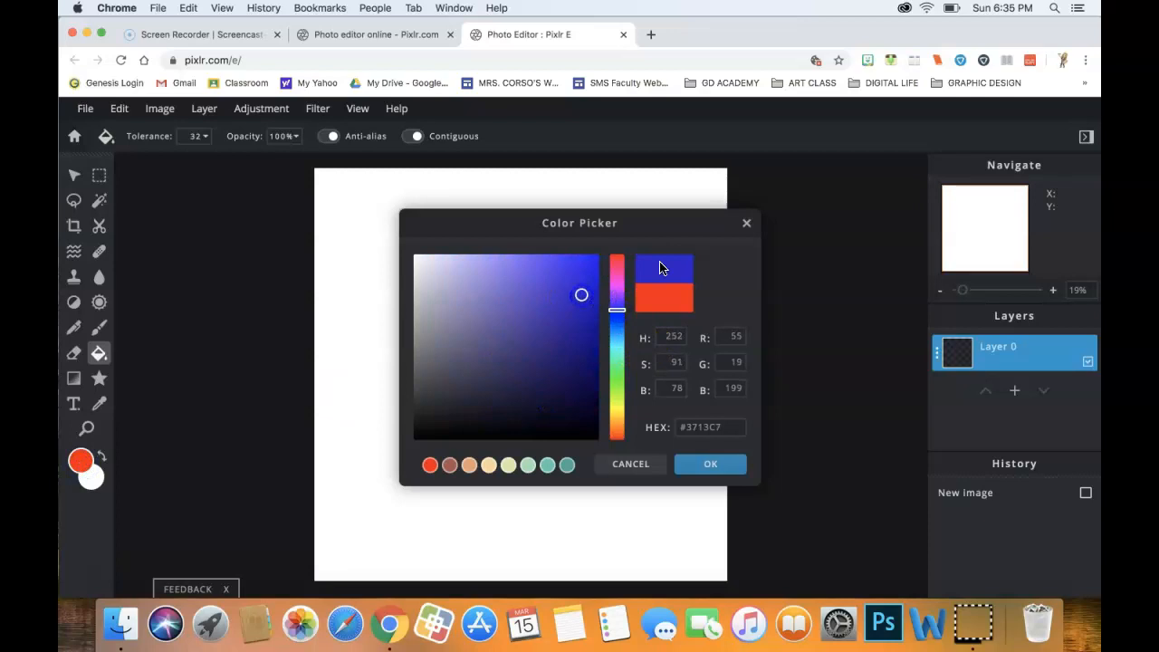
pyautogui.click(711, 464)
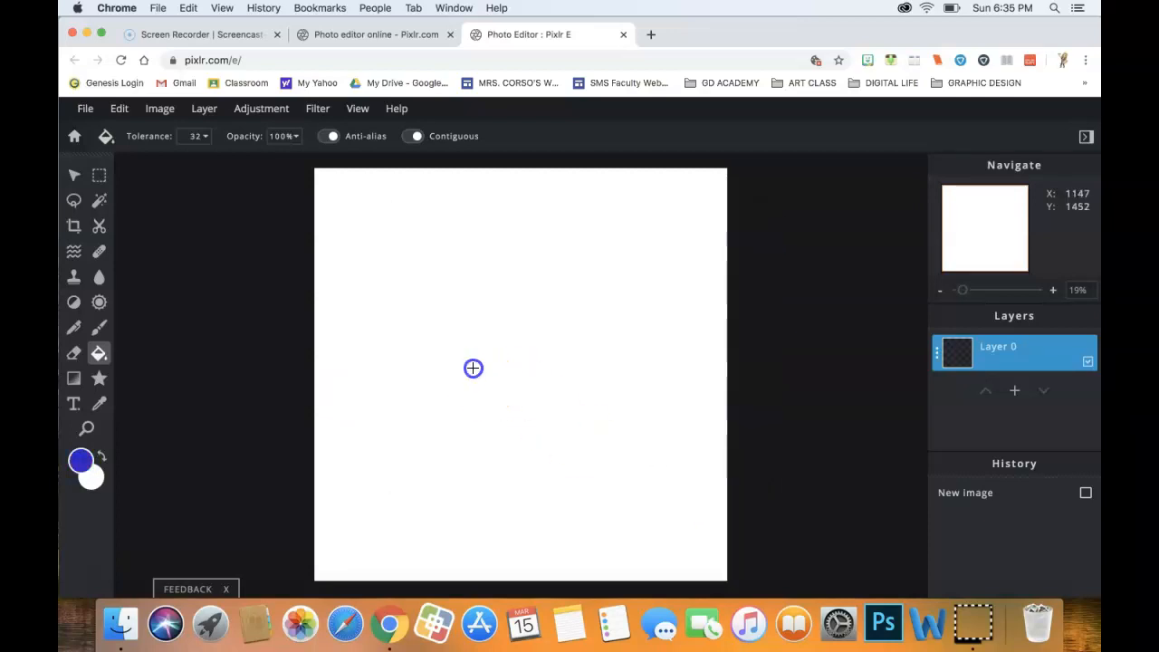
pyautogui.click(472, 368)
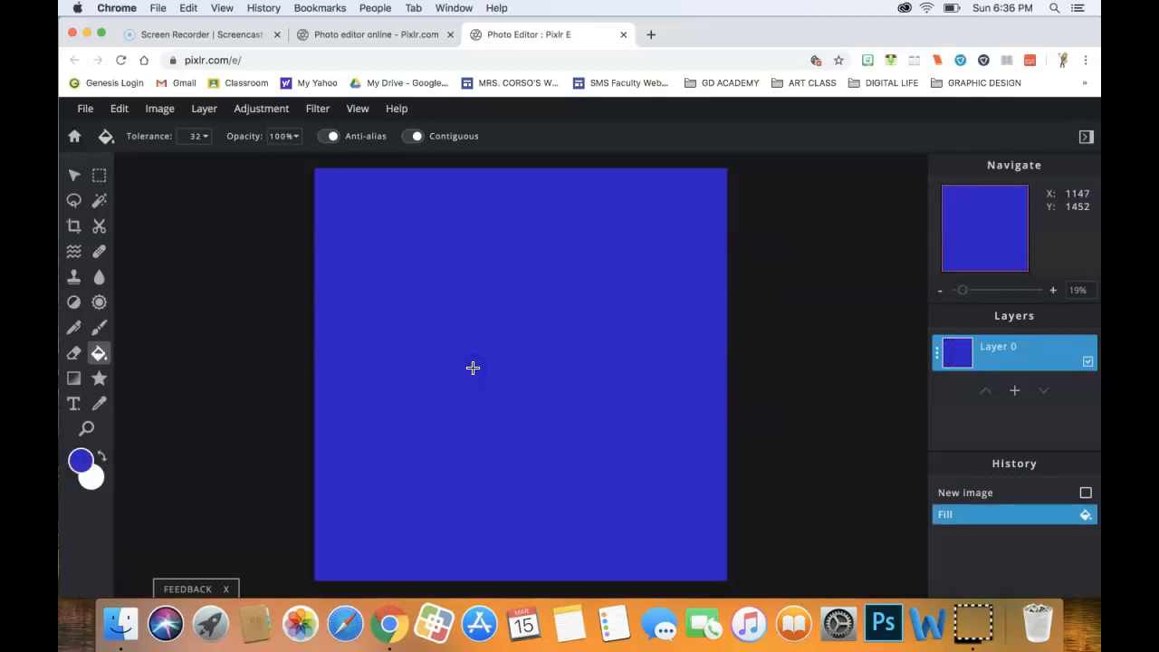
# Set the brush colour to red #C7133D and paint two freehand squiggles around the canvas centre with the 40 px brush
pyautogui.click(100, 328)
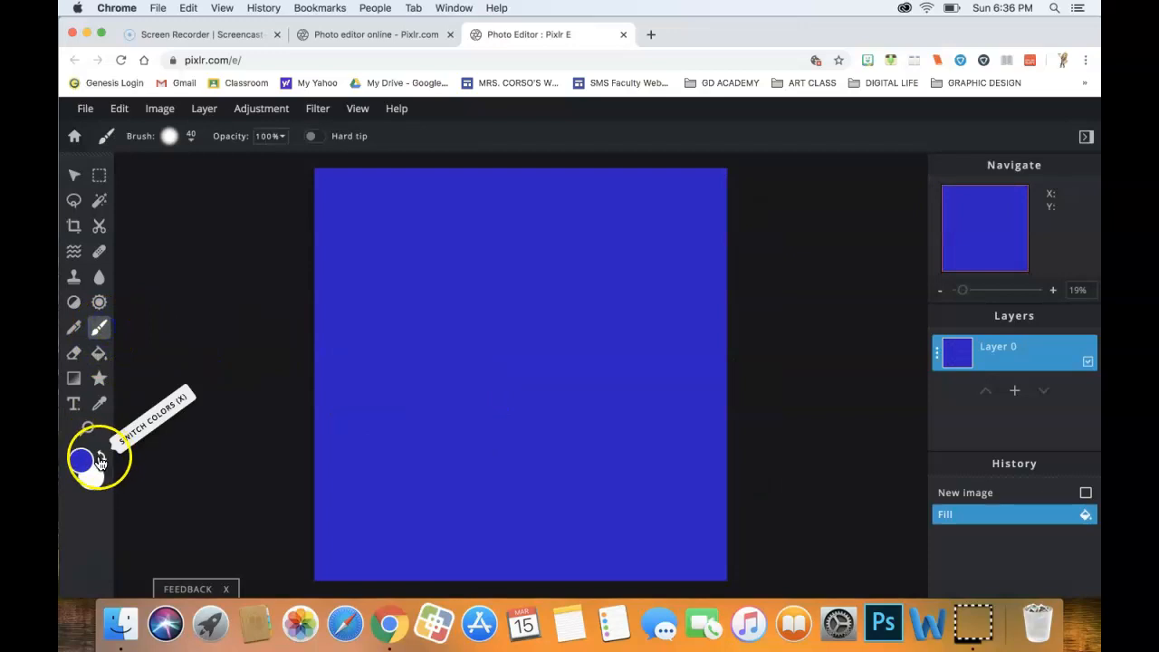
pyautogui.click(83, 460)
pyautogui.click(620, 262)
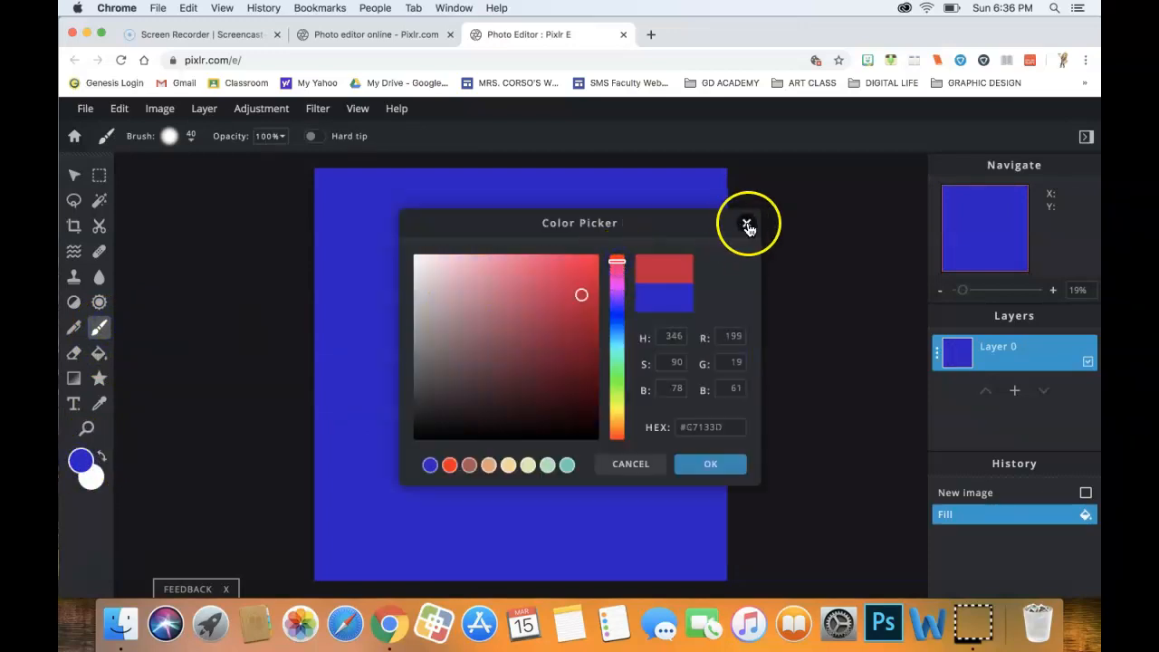
pyautogui.click(708, 463)
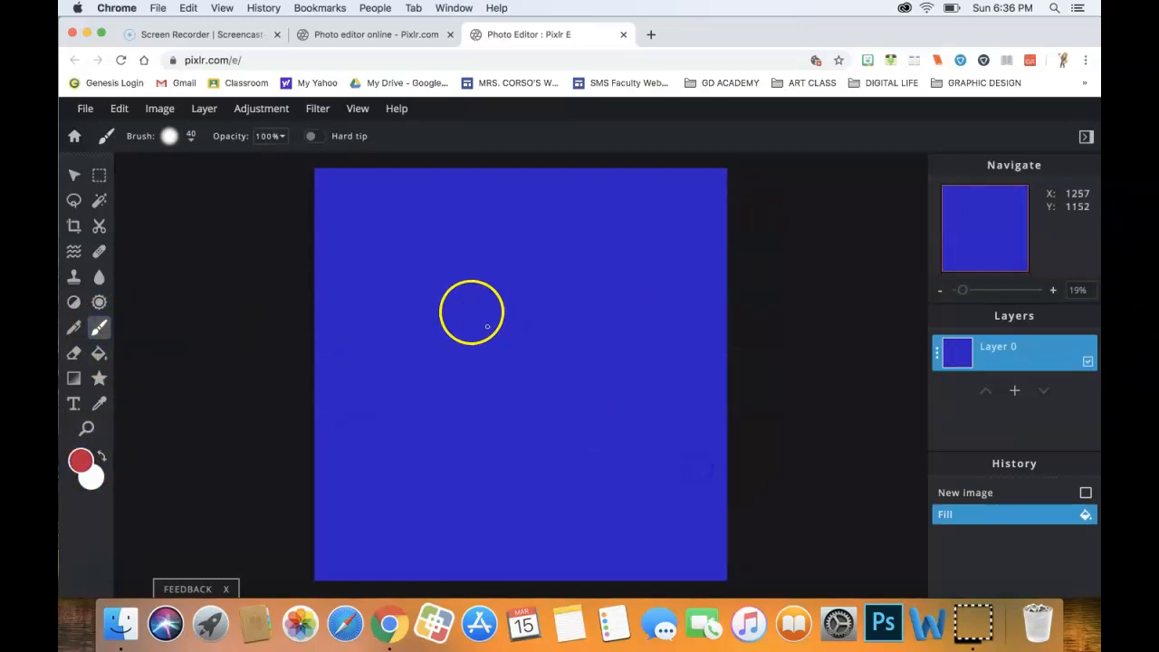
pyautogui.moveTo(562, 406); pyautogui.dragTo(562, 406)
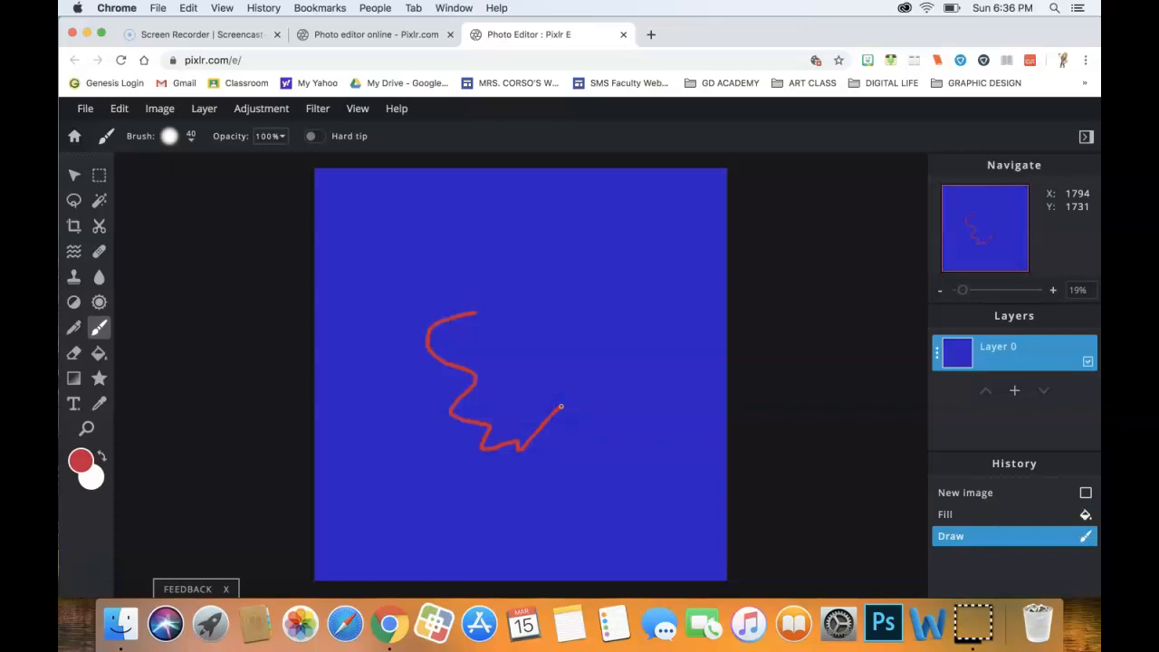
pyautogui.moveTo(592, 422); pyautogui.dragTo(592, 422)
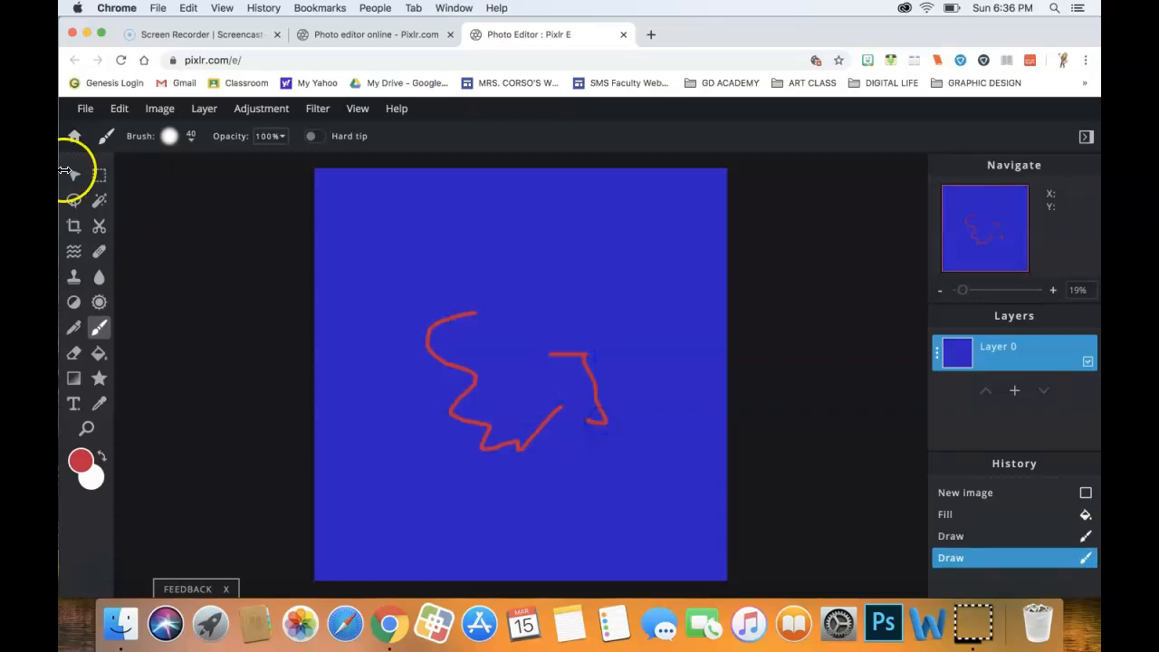
# Enlarge the brush to 138 px and paint several thick red strokes and dots across the canvas
pyautogui.click(174, 138)
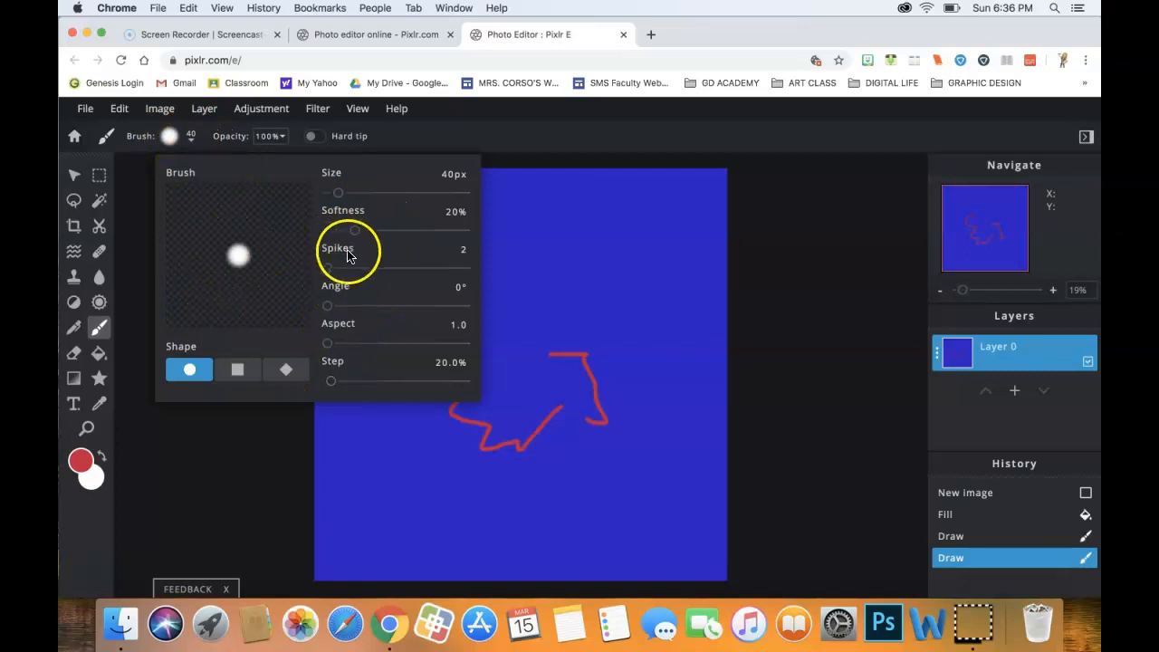
pyautogui.moveTo(339, 191); pyautogui.dragTo(365, 192)
pyautogui.click(570, 266)
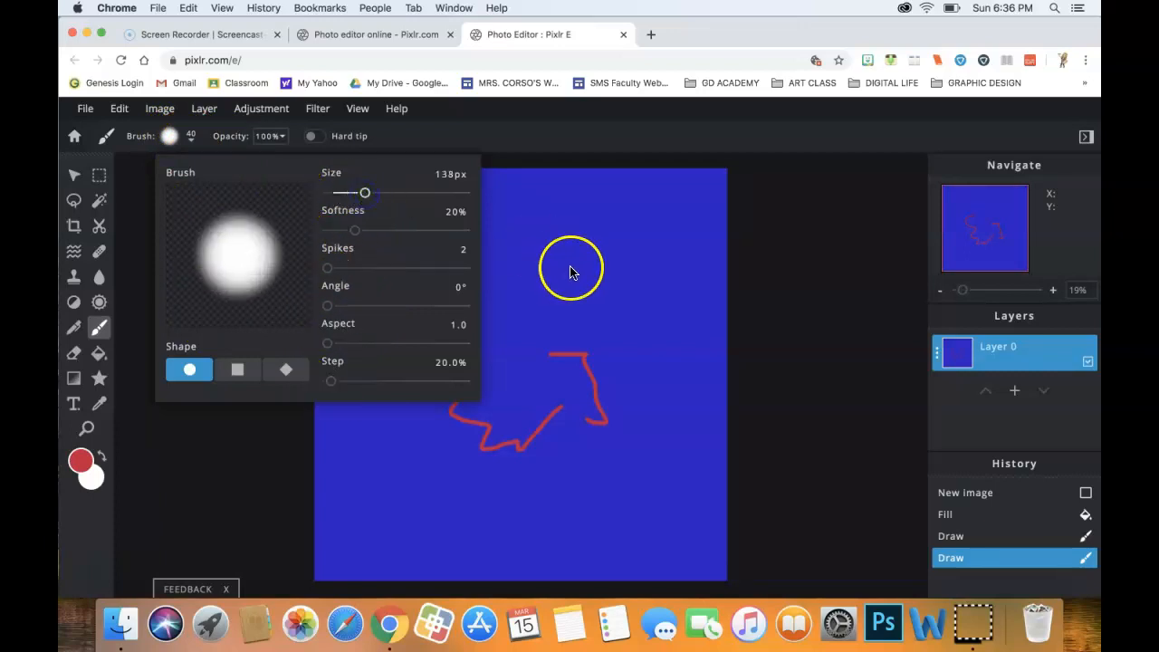
pyautogui.moveTo(570, 270)
pyautogui.mouseDown()
pyautogui.moveTo(520, 277)
pyautogui.moveTo(479, 332)
pyautogui.moveTo(407, 239)
pyautogui.moveTo(606, 280)
pyautogui.mouseUp()
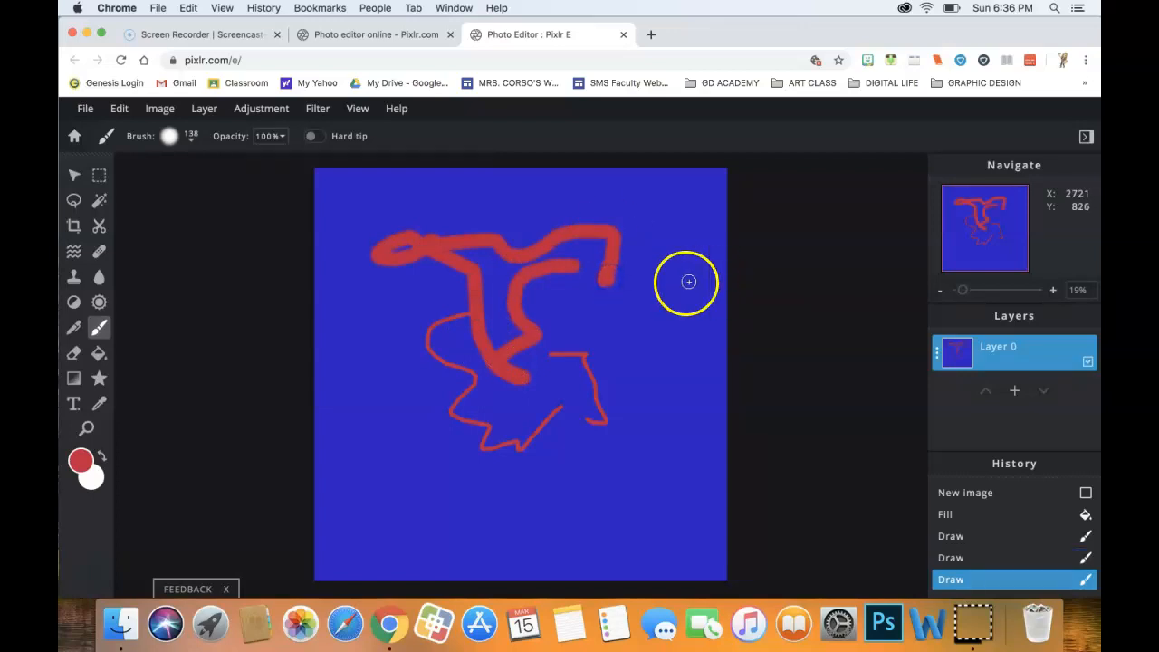
pyautogui.click(651, 283)
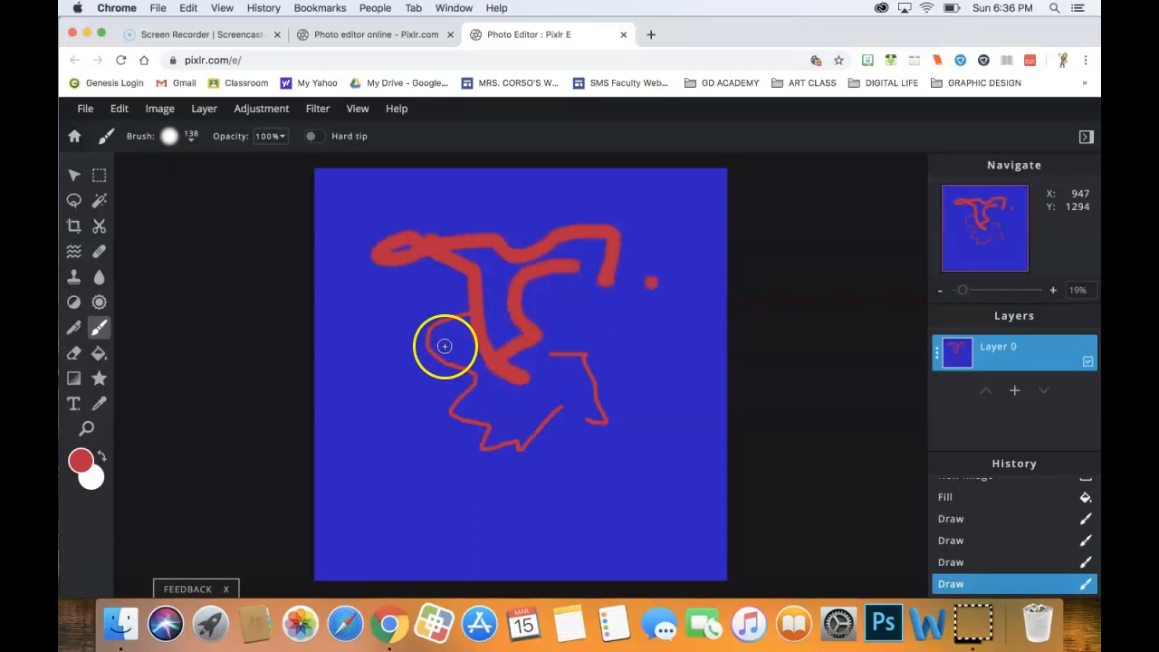
pyautogui.click(448, 386)
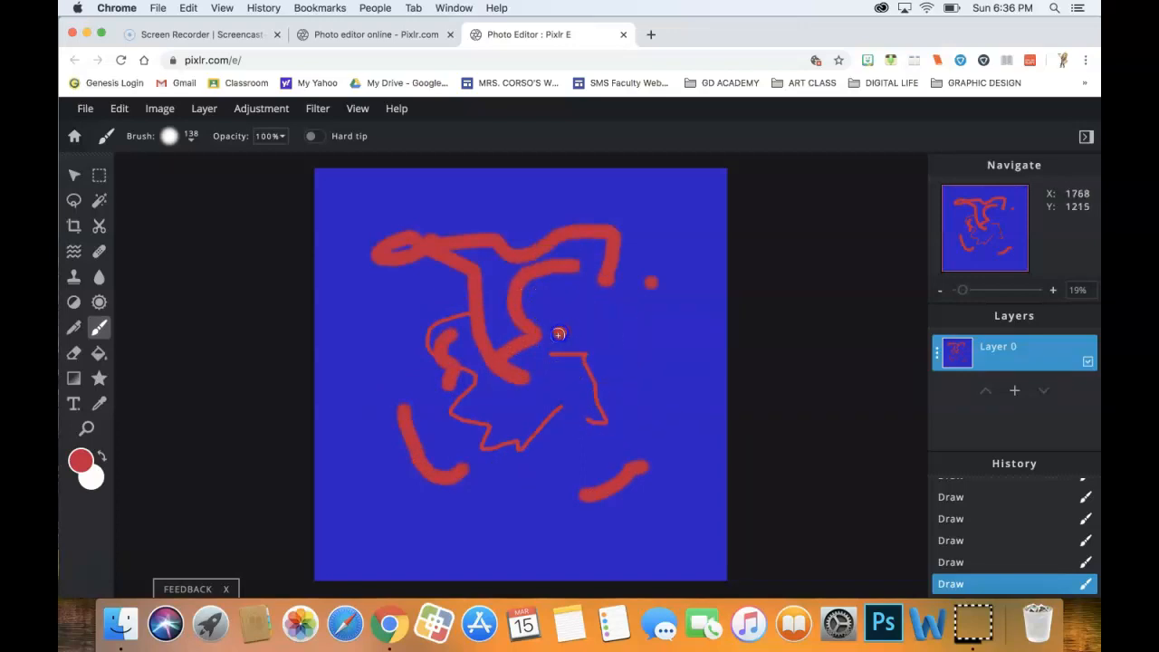
pyautogui.moveTo(589, 380); pyautogui.dragTo(561, 379)
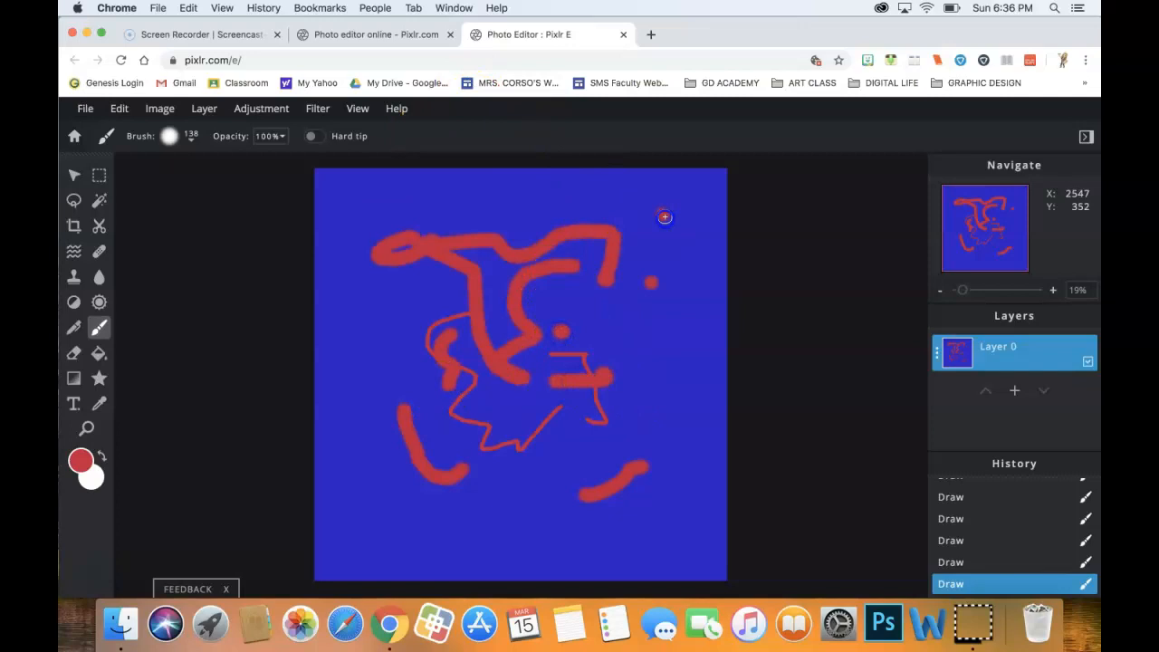
pyautogui.moveTo(664, 215)
pyautogui.mouseDown()
pyautogui.moveTo(673, 268)
pyautogui.moveTo(581, 344)
pyautogui.mouseUp()
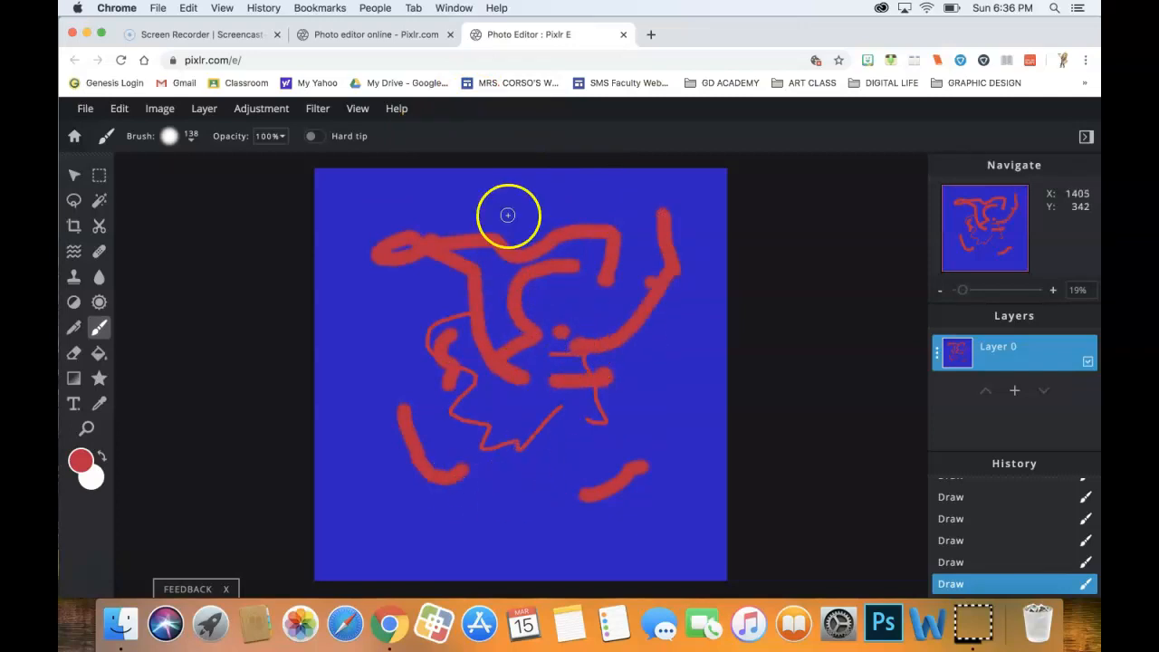
pyautogui.moveTo(374, 201); pyautogui.dragTo(378, 344)
pyautogui.moveTo(391, 528); pyautogui.dragTo(405, 529)
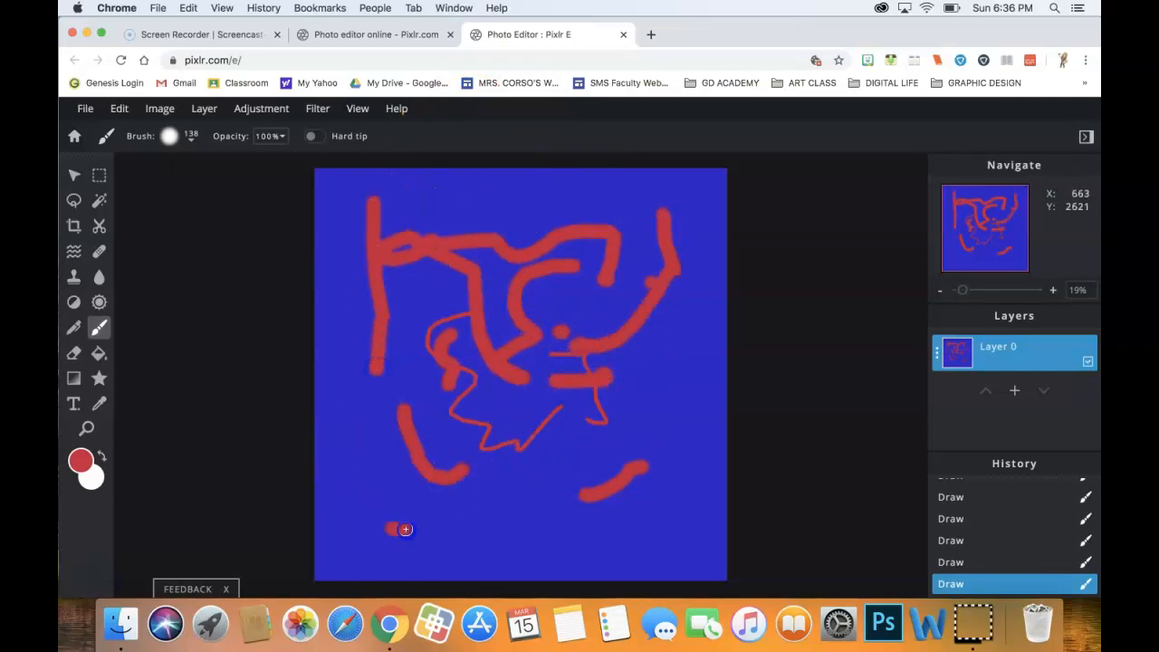
# Select a rectangular area in the canvas's upper middle with the Marquee tool and add an empty layer
pyautogui.click(100, 175)
pyautogui.click(425, 205)
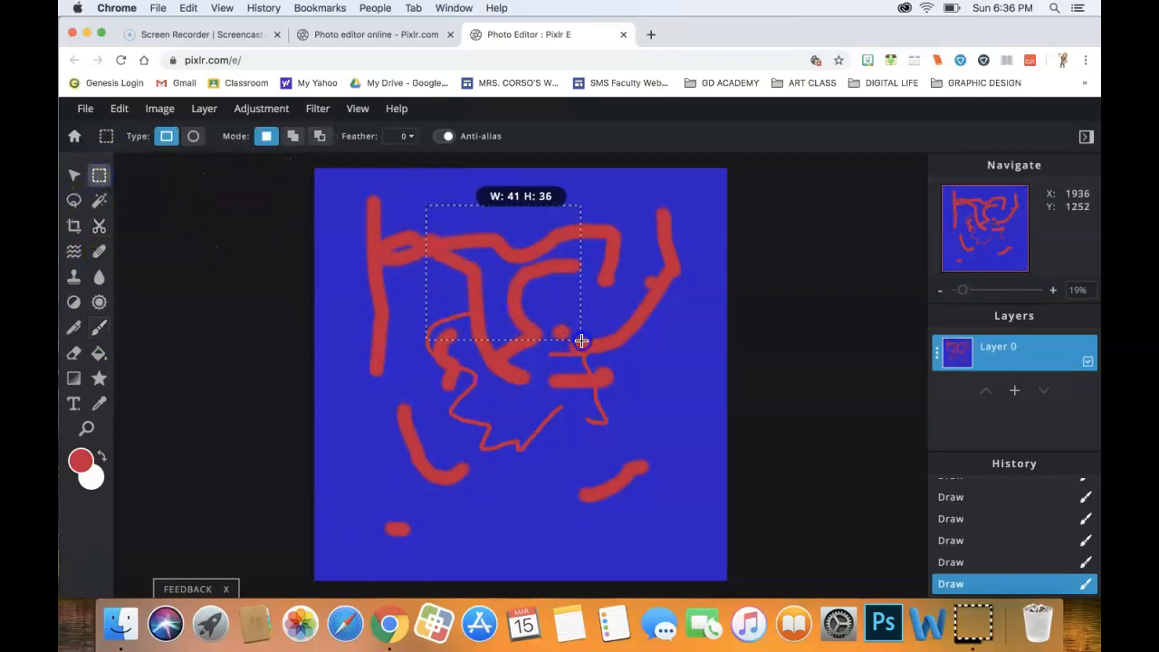
pyautogui.moveTo(581, 339); pyautogui.dragTo(581, 339)
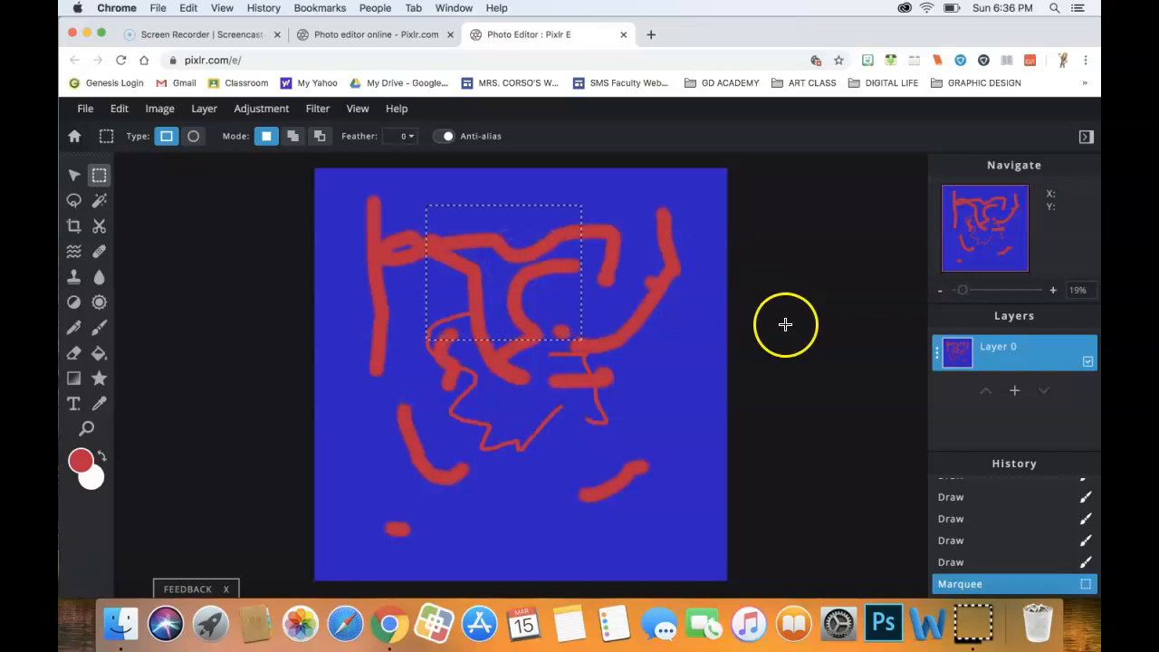
pyautogui.click(1014, 393)
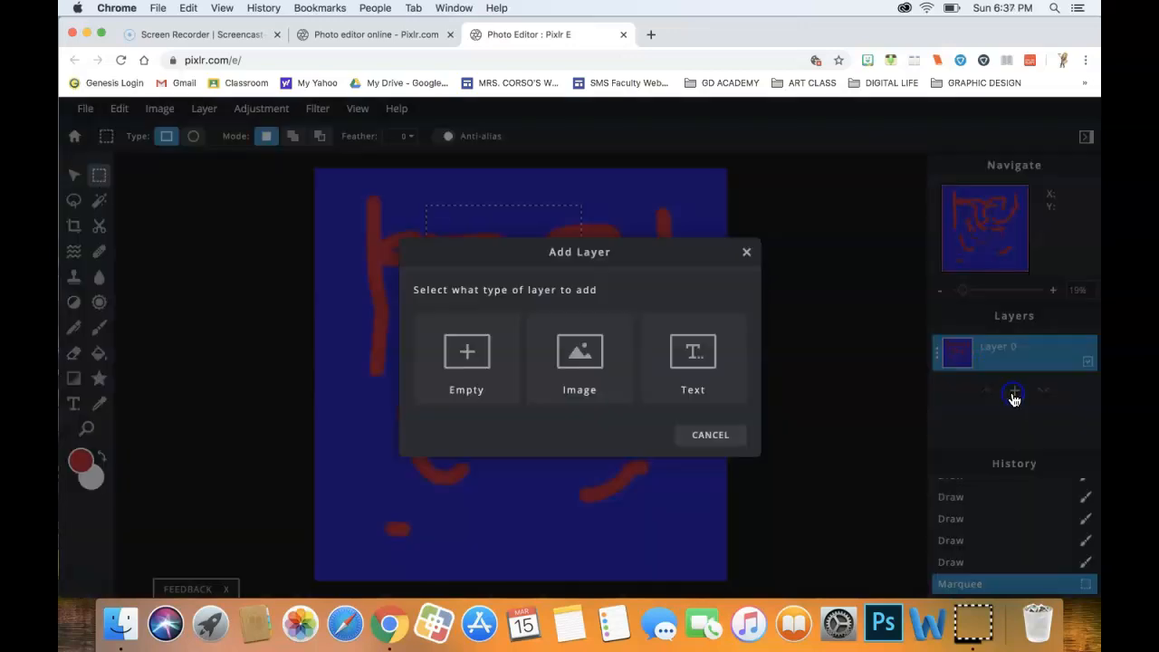
pyautogui.click(469, 360)
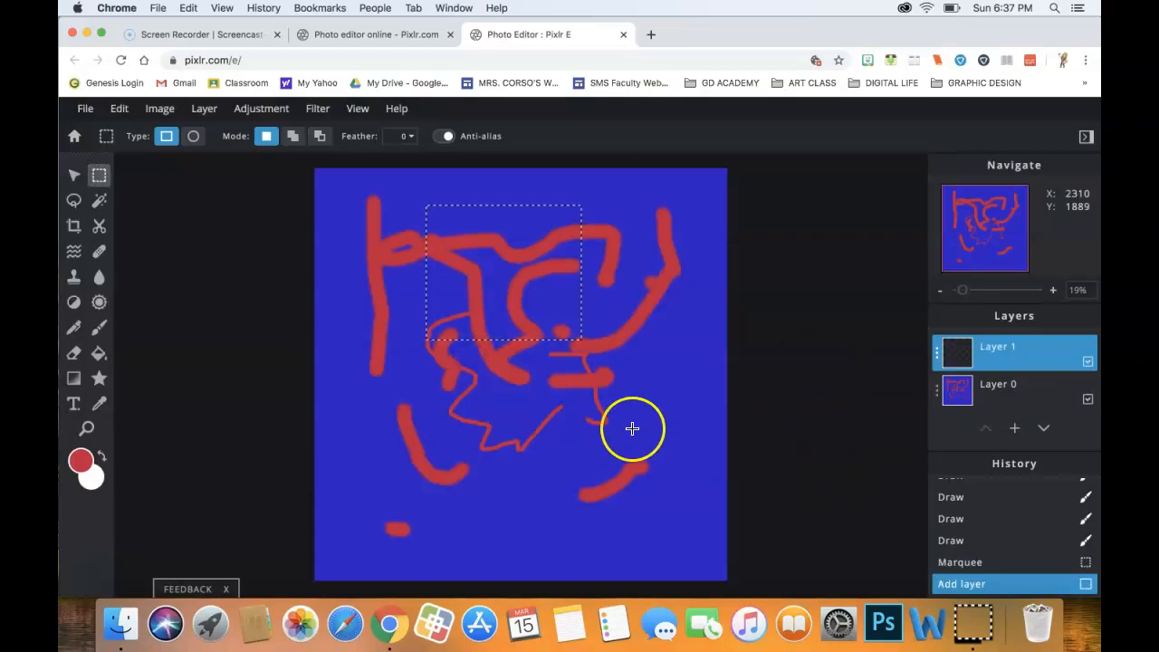
# Set the brush colour to yellow-green #C1F003 and paint a round scribble inside the marquee selection on the empty layer
pyautogui.click(80, 460)
pyautogui.click(618, 405)
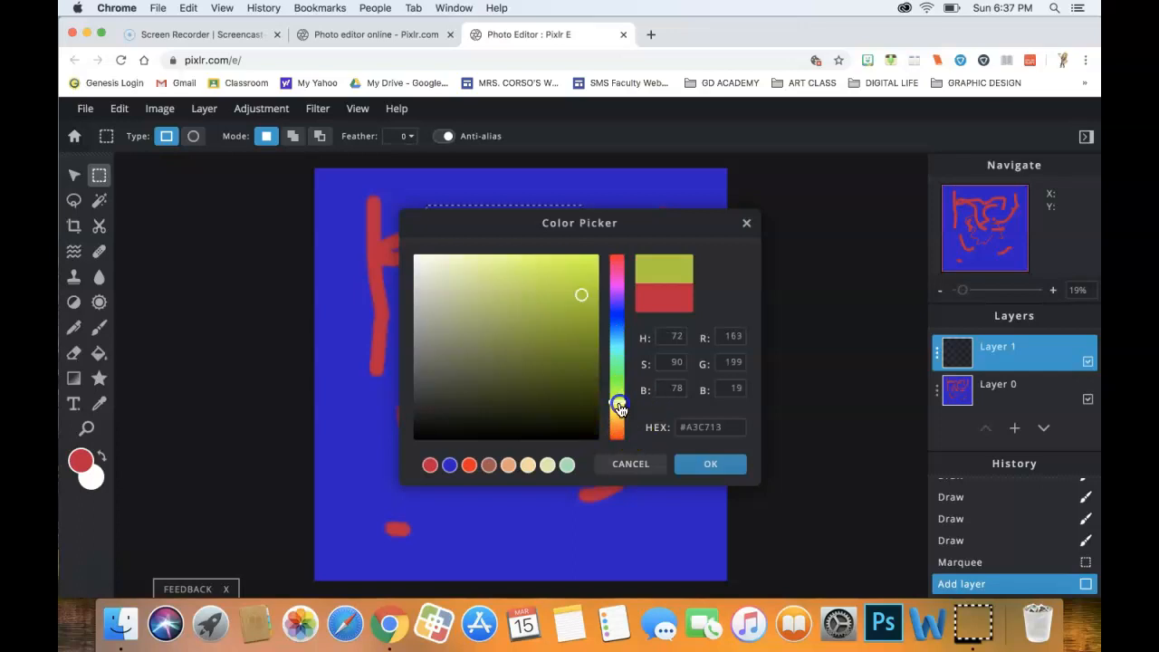
pyautogui.click(596, 269)
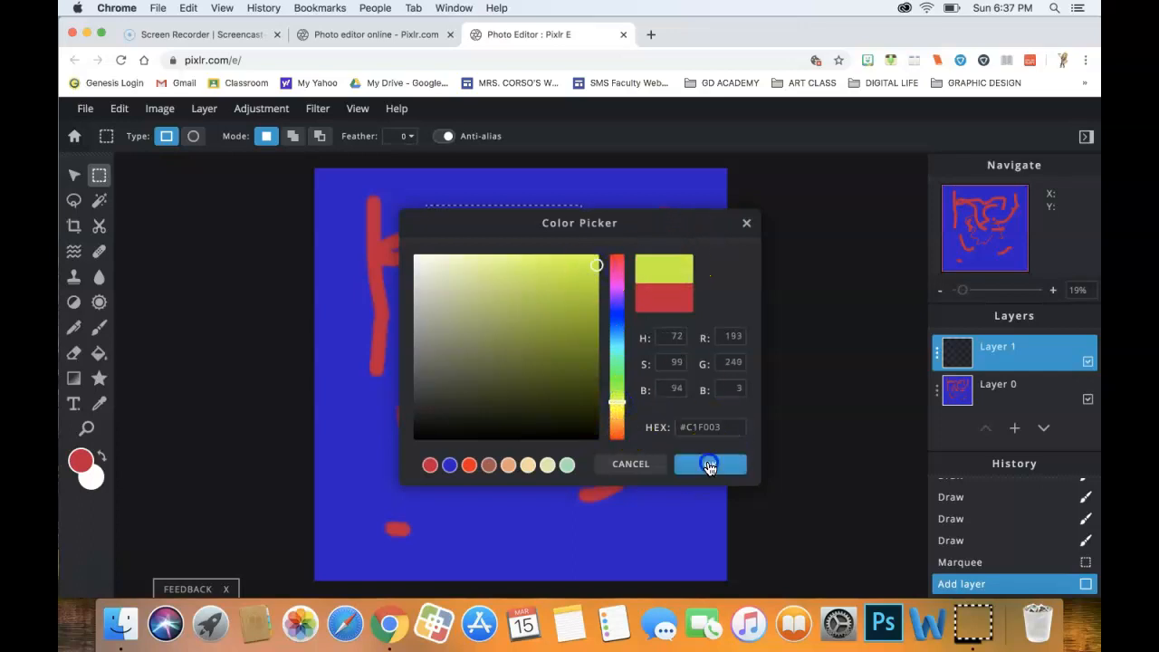
pyautogui.click(710, 464)
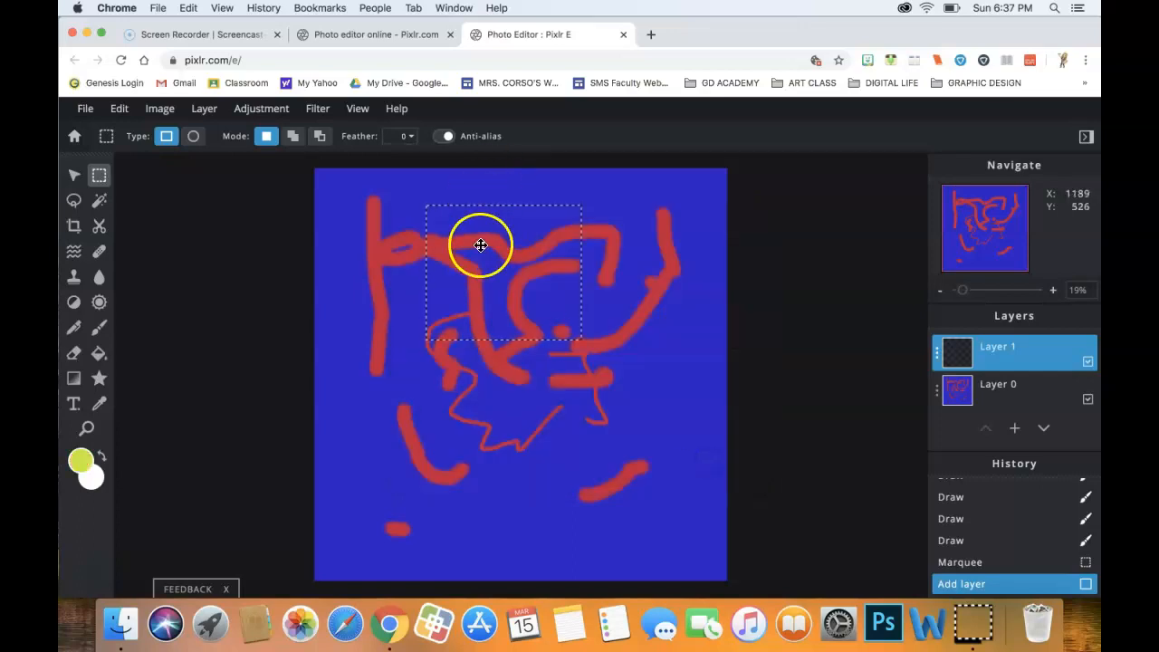
pyautogui.click(99, 327)
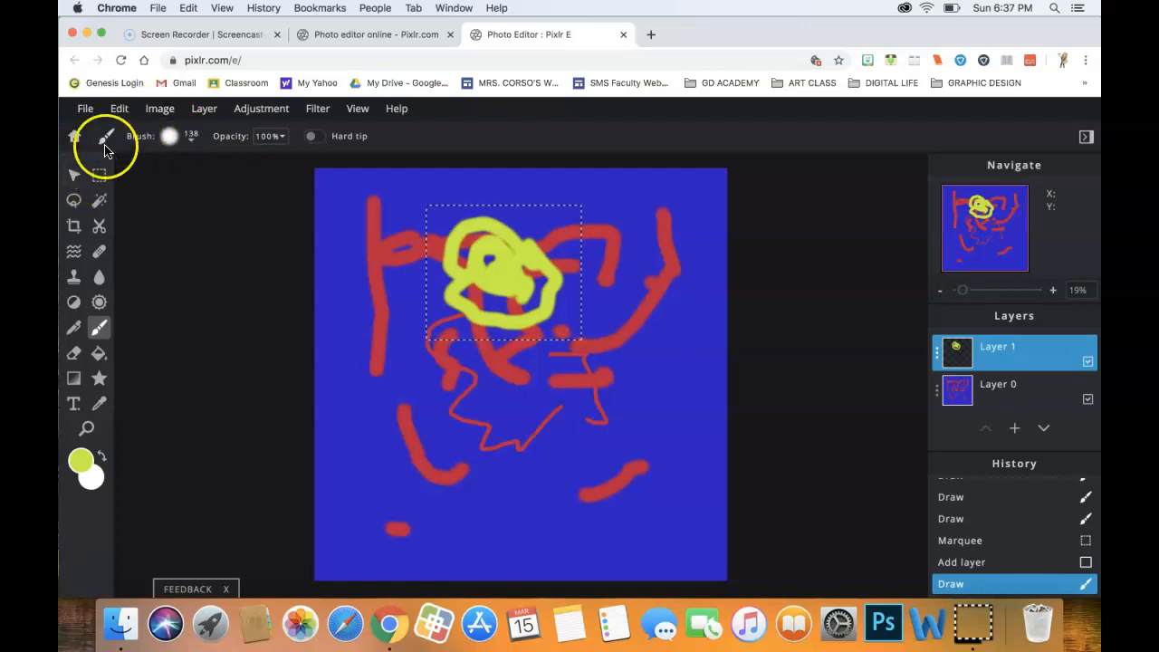
# Try to free transform the yellow-green scribble while the marquee selection is still active
pyautogui.click(74, 174)
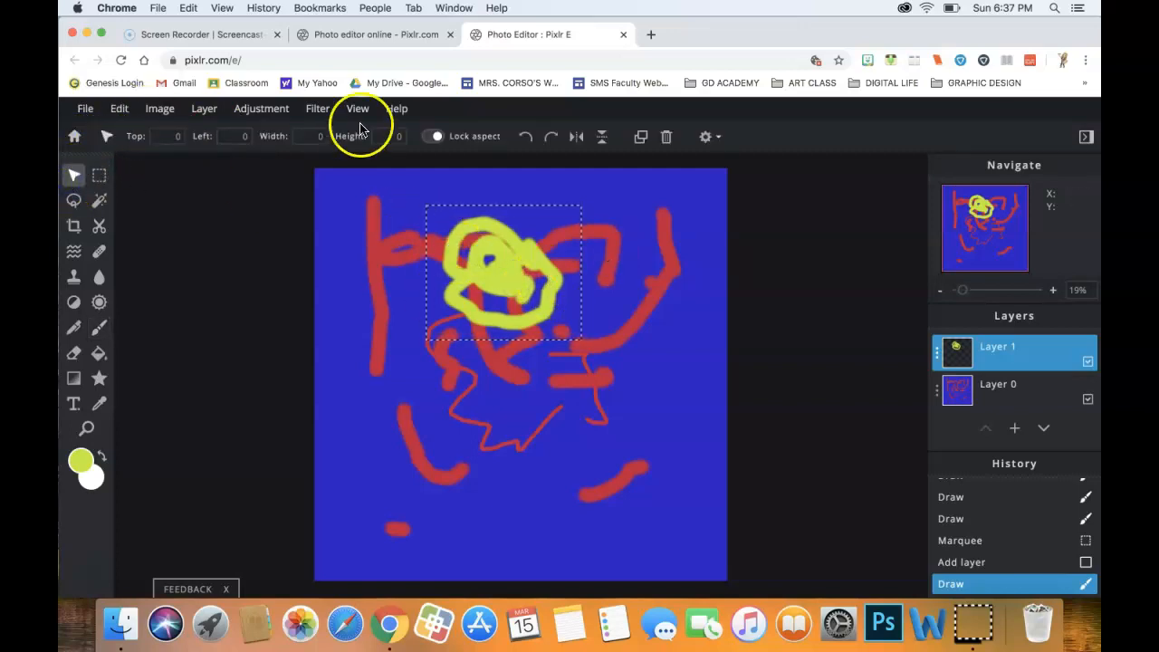
pyautogui.click(160, 112)
pyautogui.click(119, 106)
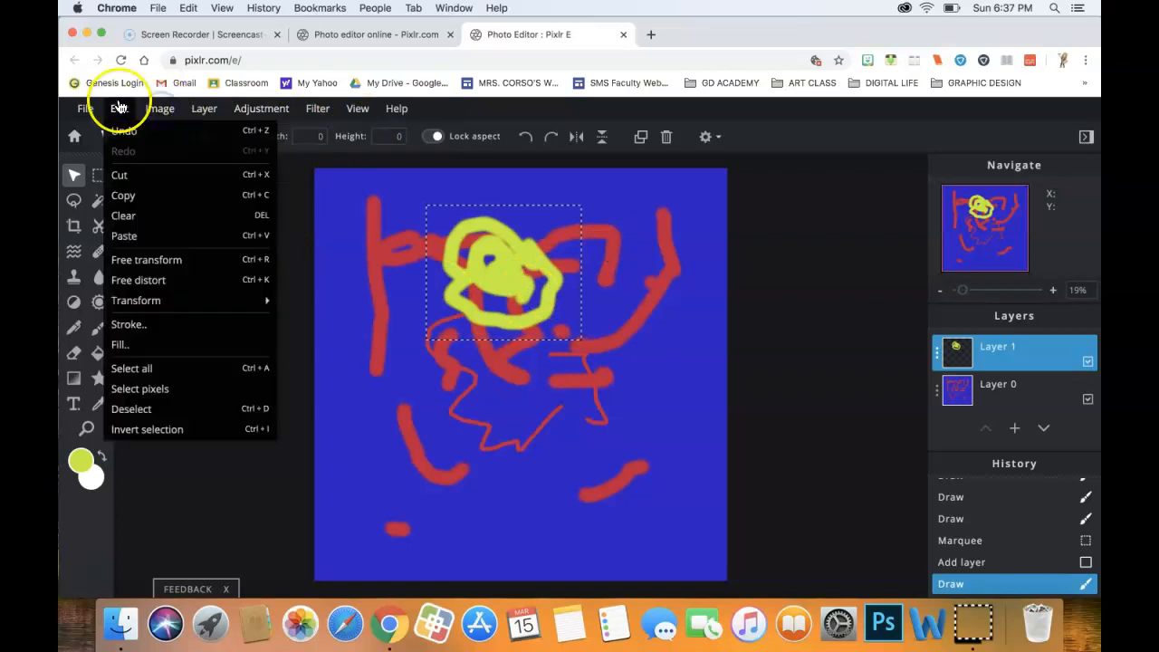
pyautogui.click(155, 262)
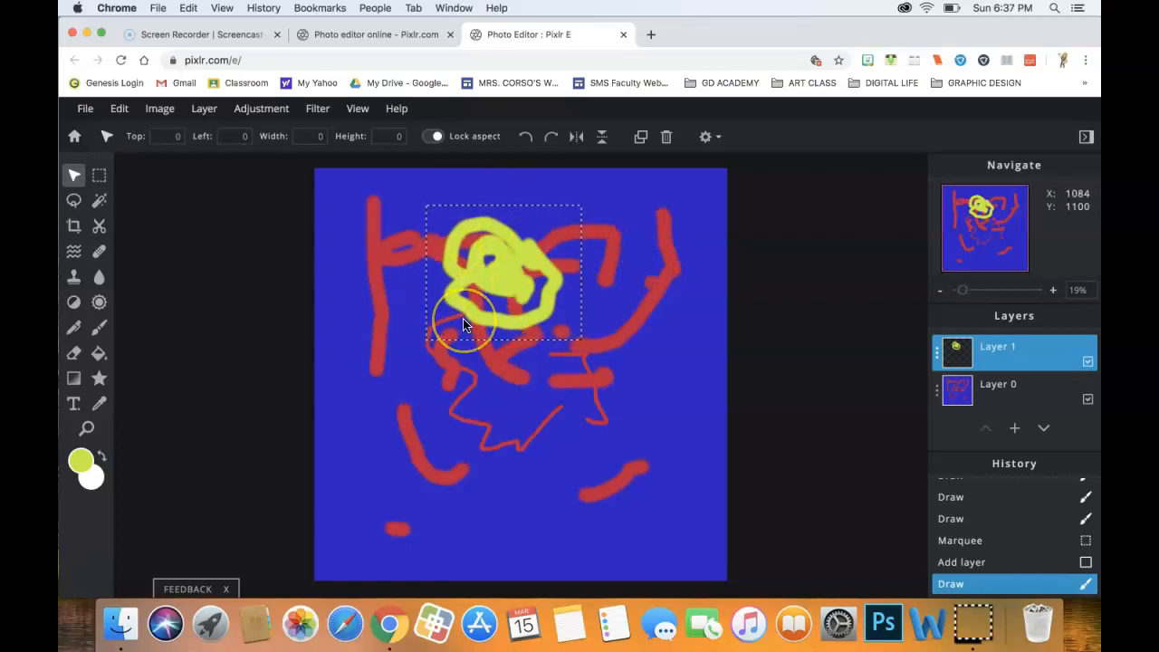
# Clear the selection and free transform the scribble to about 1260 × 1185 px, rotated slightly clockwise and placed near the canvas's upper-left corner
pyautogui.press('super+d')
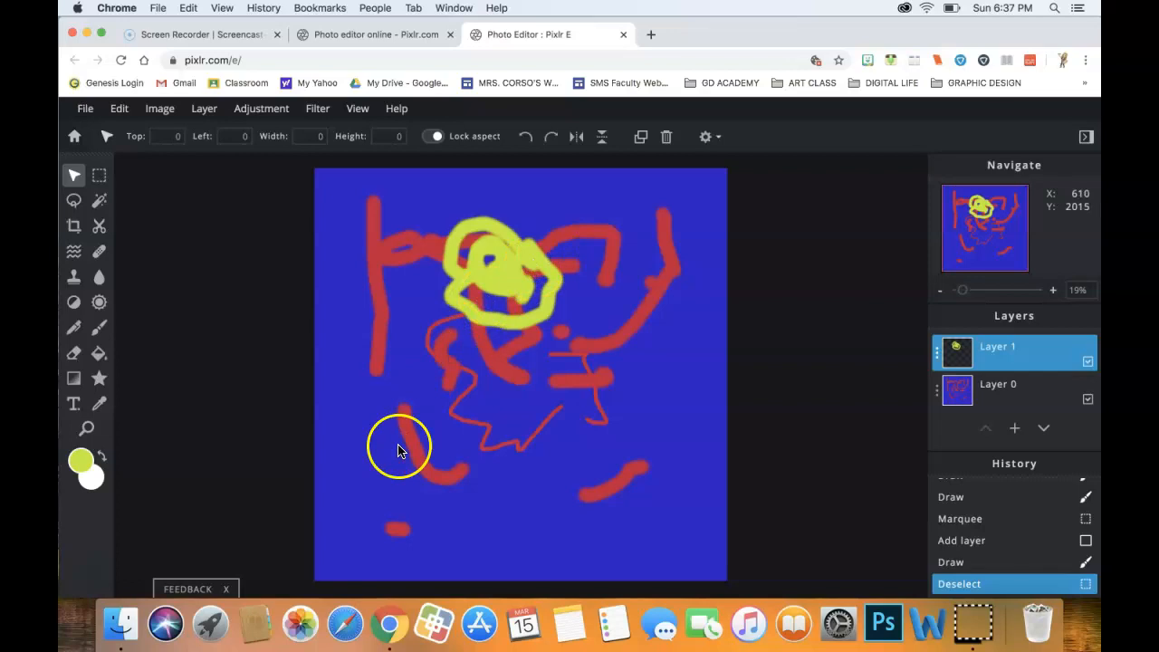
pyautogui.click(120, 109)
pyautogui.click(158, 109)
pyautogui.click(125, 111)
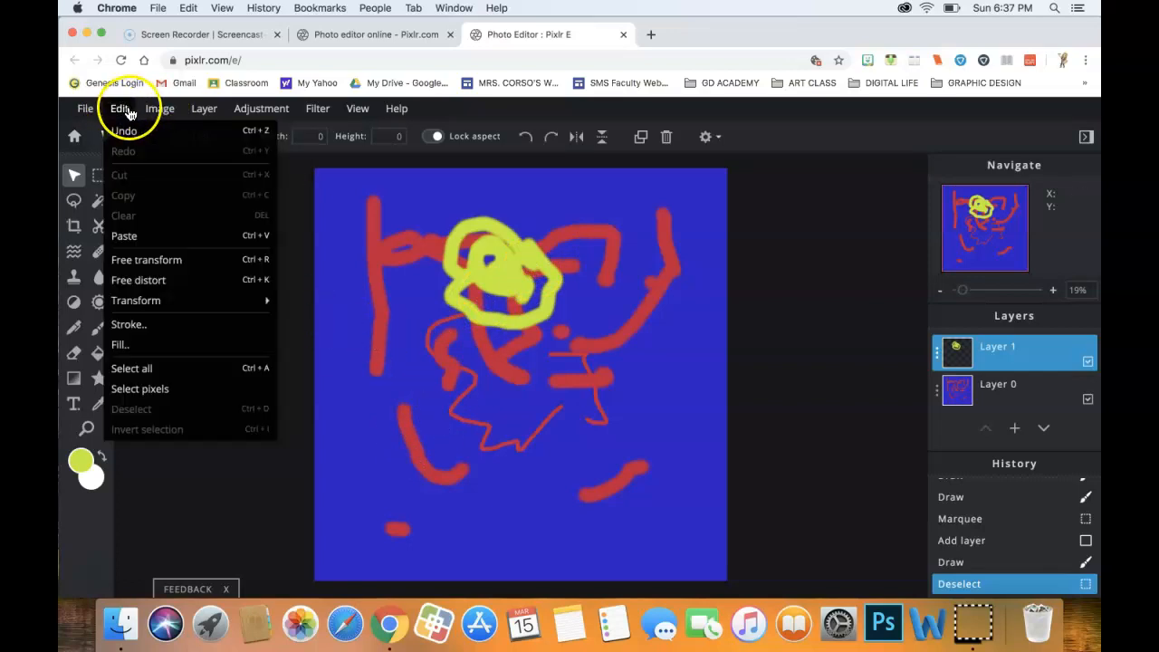
pyautogui.click(150, 260)
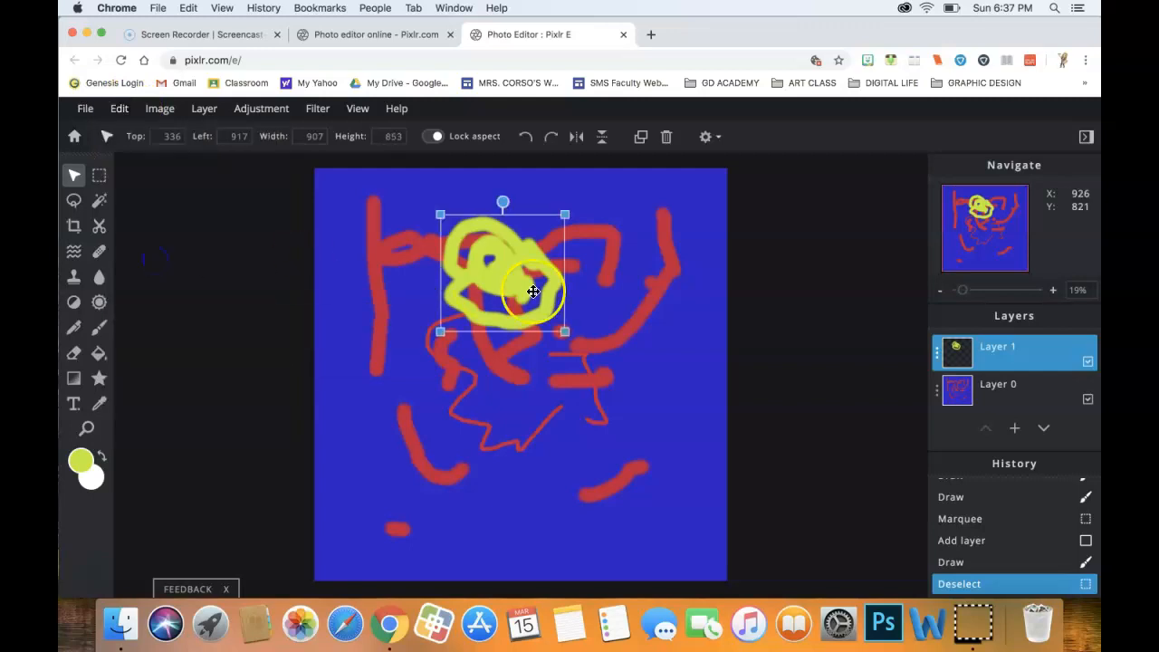
pyautogui.moveTo(501, 272)
pyautogui.mouseDown()
pyautogui.moveTo(556, 305)
pyautogui.moveTo(567, 406)
pyautogui.moveTo(589, 380)
pyautogui.mouseUp()
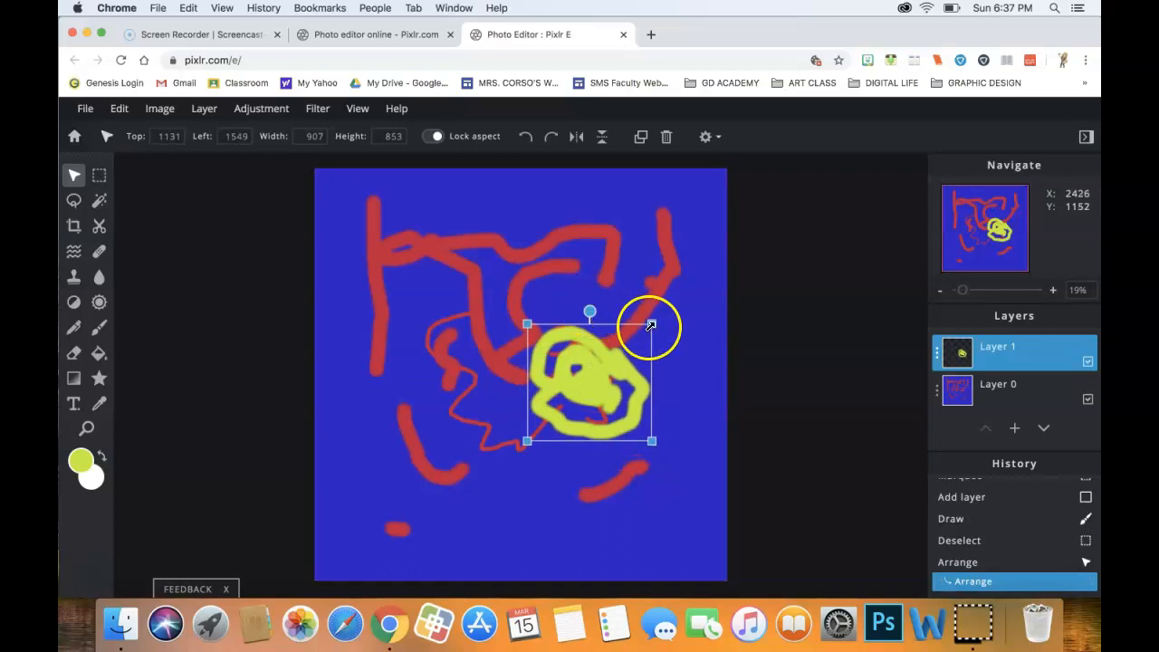
pyautogui.moveTo(654, 324)
pyautogui.mouseDown()
pyautogui.moveTo(621, 351)
pyautogui.moveTo(699, 278)
pyautogui.mouseUp()
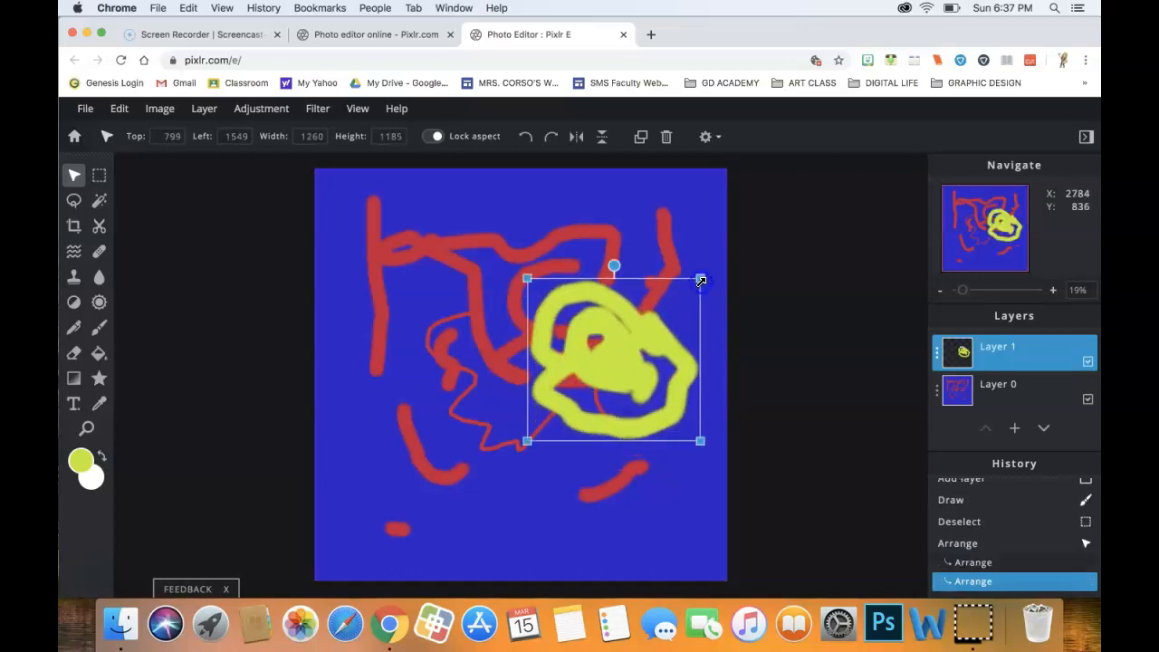
pyautogui.moveTo(615, 264)
pyautogui.mouseDown()
pyautogui.moveTo(660, 331)
pyautogui.moveTo(600, 381)
pyautogui.moveTo(662, 316)
pyautogui.moveTo(639, 282)
pyautogui.moveTo(486, 272)
pyautogui.moveTo(495, 254)
pyautogui.moveTo(476, 251)
pyautogui.mouseUp()
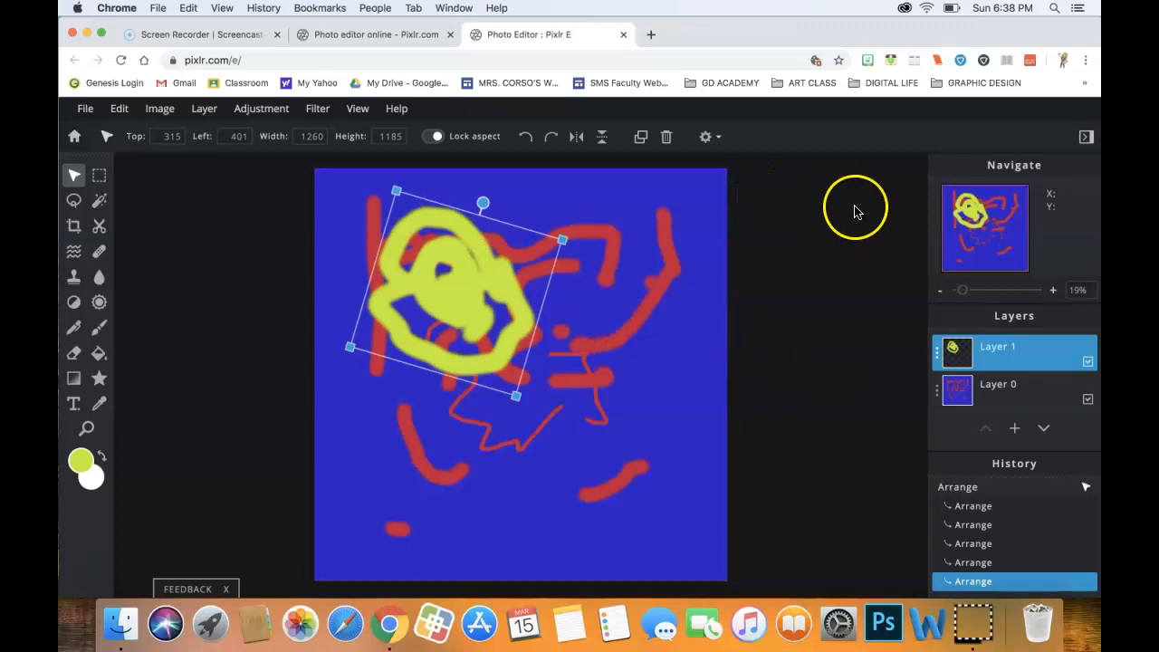
pyautogui.click(713, 225)
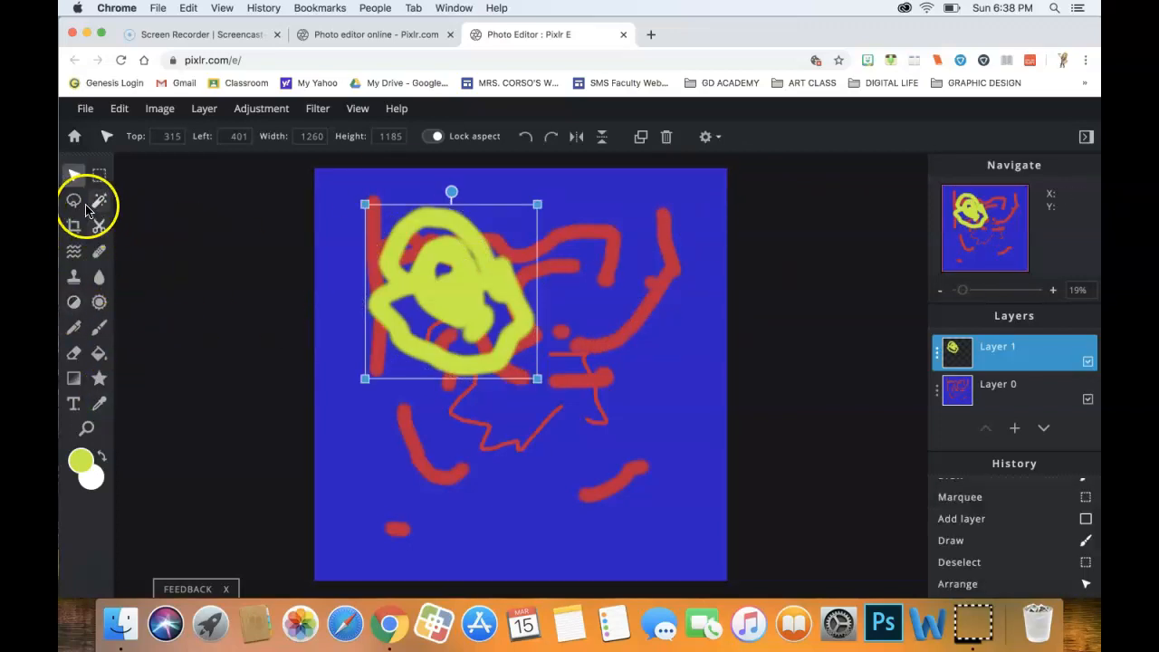
# Select a rectangular area over the inner right part of the yellow-green scribble with the Marquee tool
pyautogui.click(99, 174)
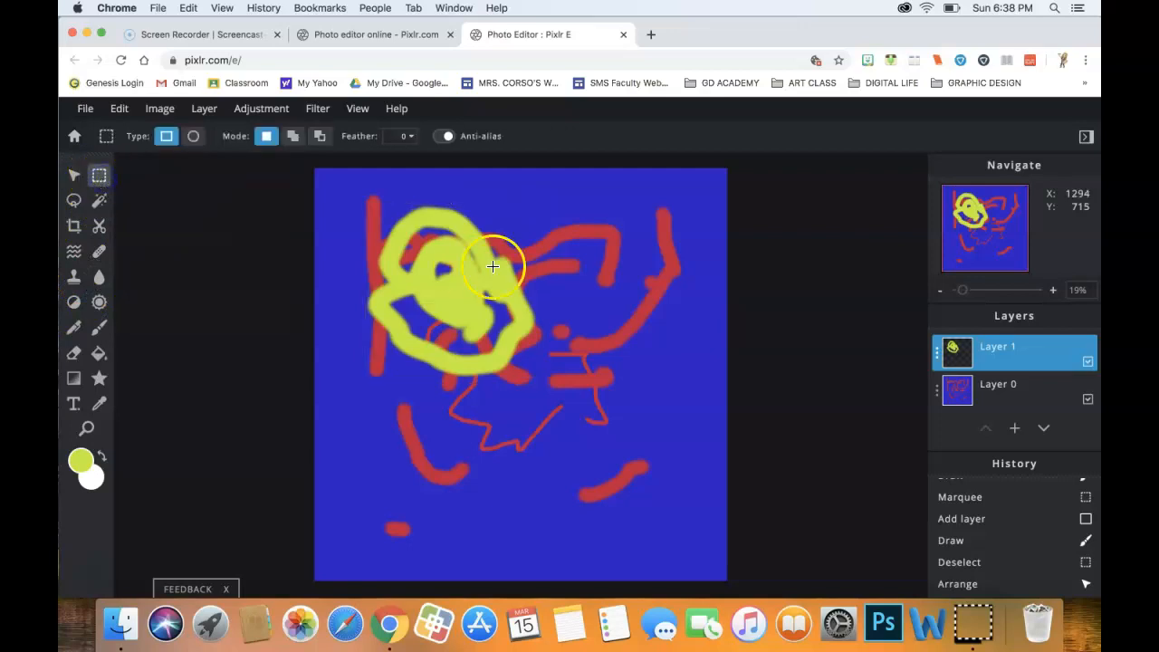
pyautogui.moveTo(439, 256); pyautogui.dragTo(483, 314)
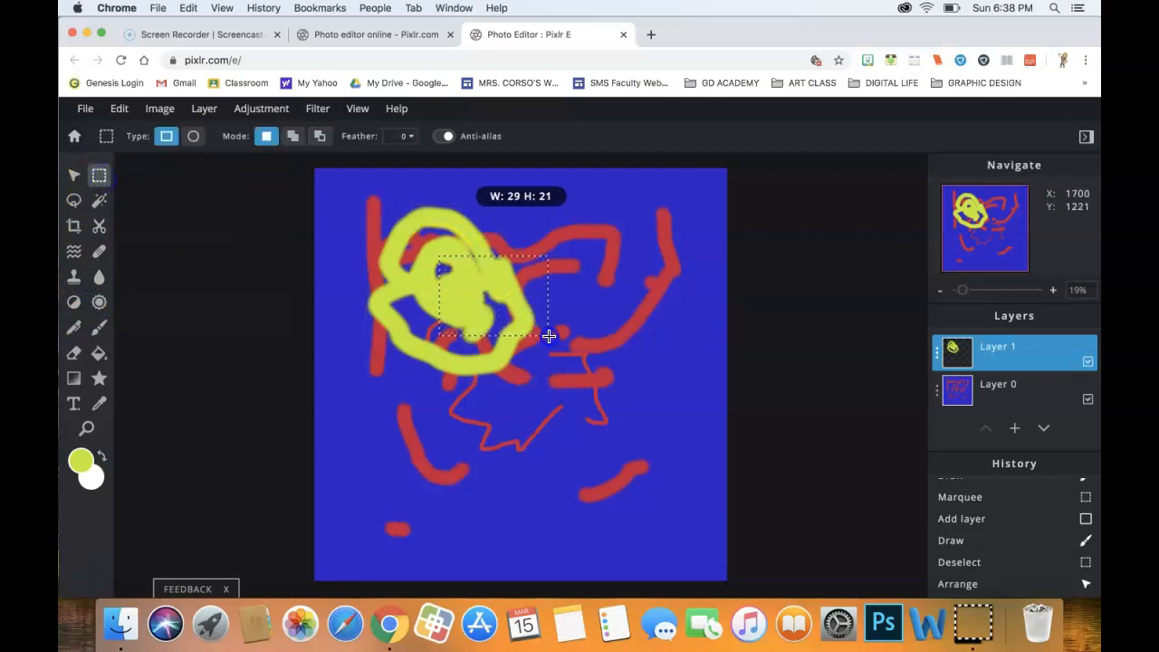
pyautogui.moveTo(548, 336); pyautogui.dragTo(549, 336)
pyautogui.click(74, 175)
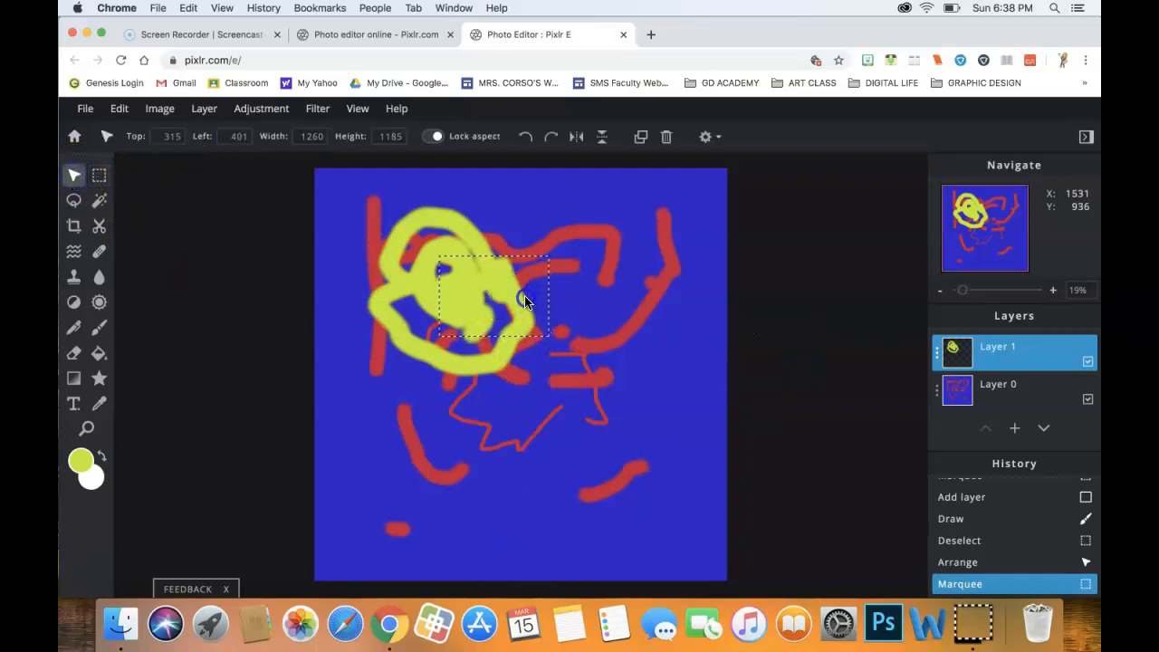
pyautogui.click(98, 175)
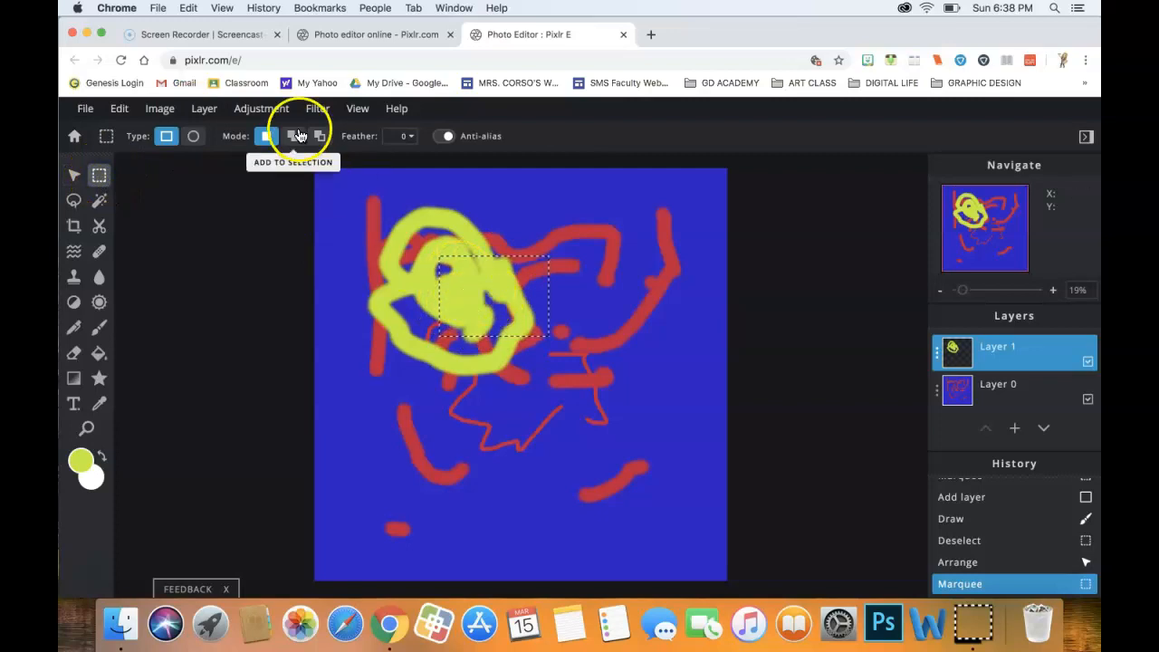
# Cut the selected part out of the yellow-green scribble and paste it back as a separate layer
pyautogui.click(161, 110)
pyautogui.moveTo(124, 110)
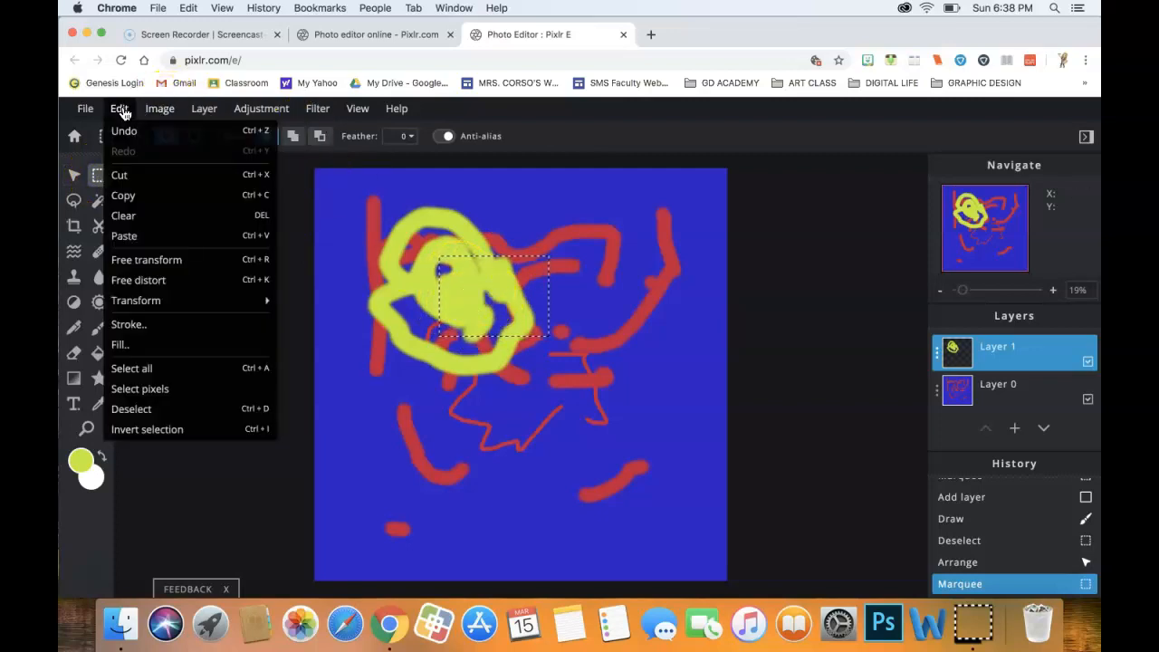
pyautogui.click(125, 181)
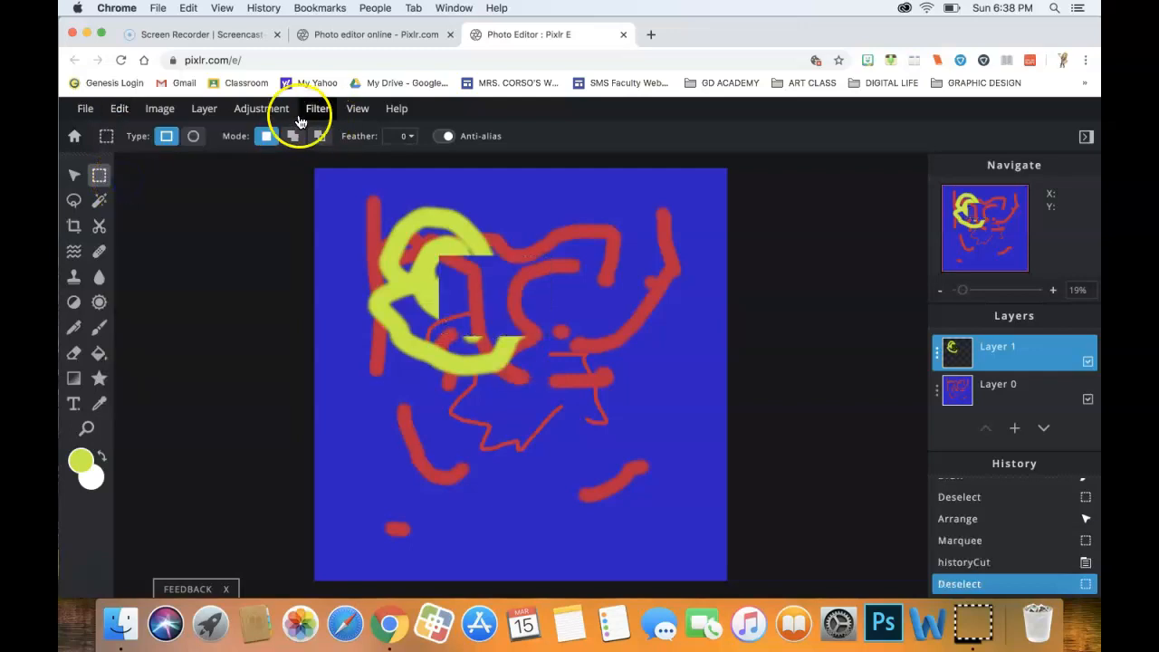
pyautogui.click(119, 108)
pyautogui.click(132, 239)
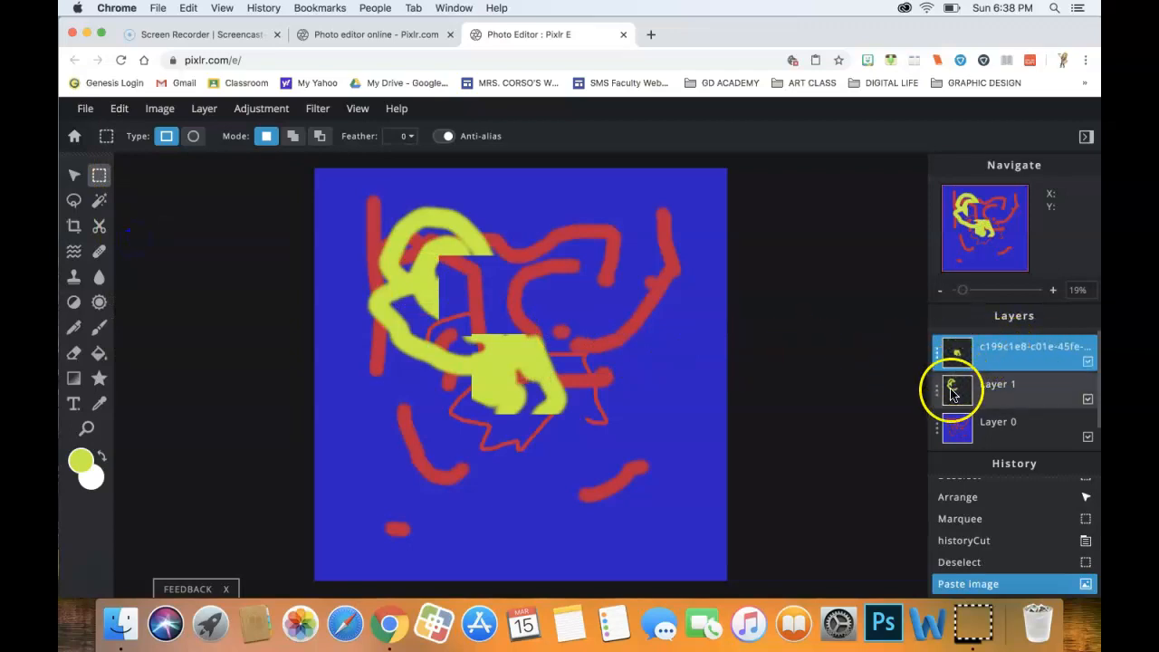
# Free transform the pasted piece, rotating it slightly counterclockwise and moving it below and right of the canvas centre, at about top 1481, left 1577
pyautogui.click(72, 176)
pyautogui.click(119, 109)
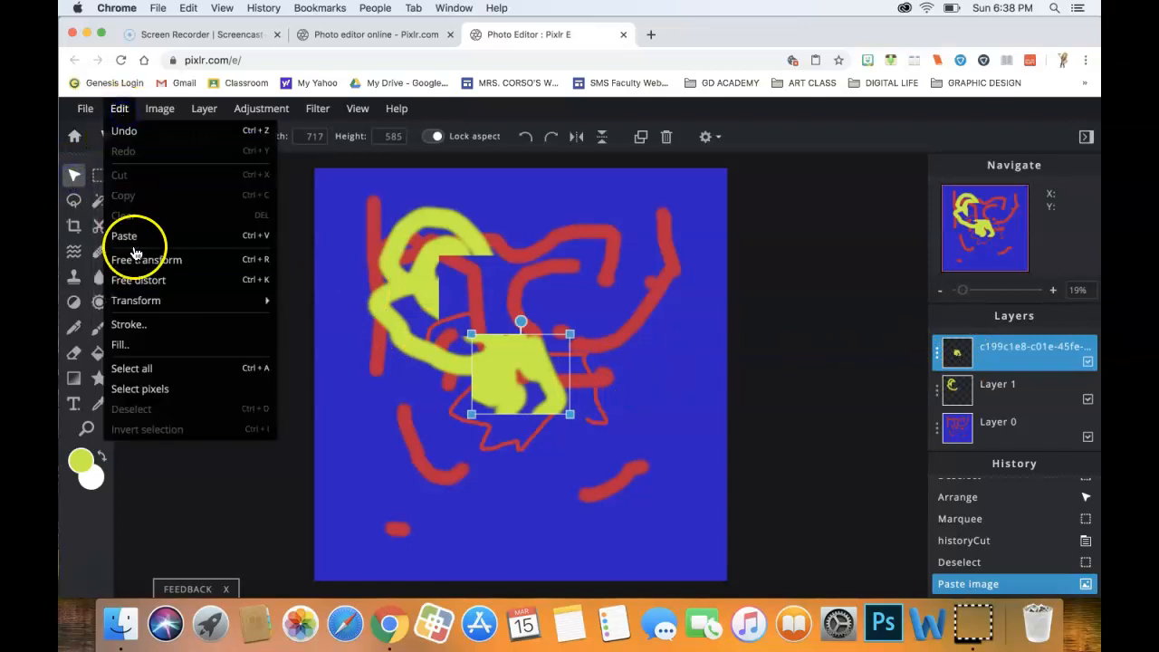
pyautogui.click(145, 259)
pyautogui.moveTo(492, 331); pyautogui.dragTo(561, 427)
pyautogui.moveTo(586, 379)
pyautogui.mouseDown()
pyautogui.moveTo(606, 383)
pyautogui.moveTo(592, 370)
pyautogui.moveTo(526, 380)
pyautogui.moveTo(577, 363)
pyautogui.mouseUp()
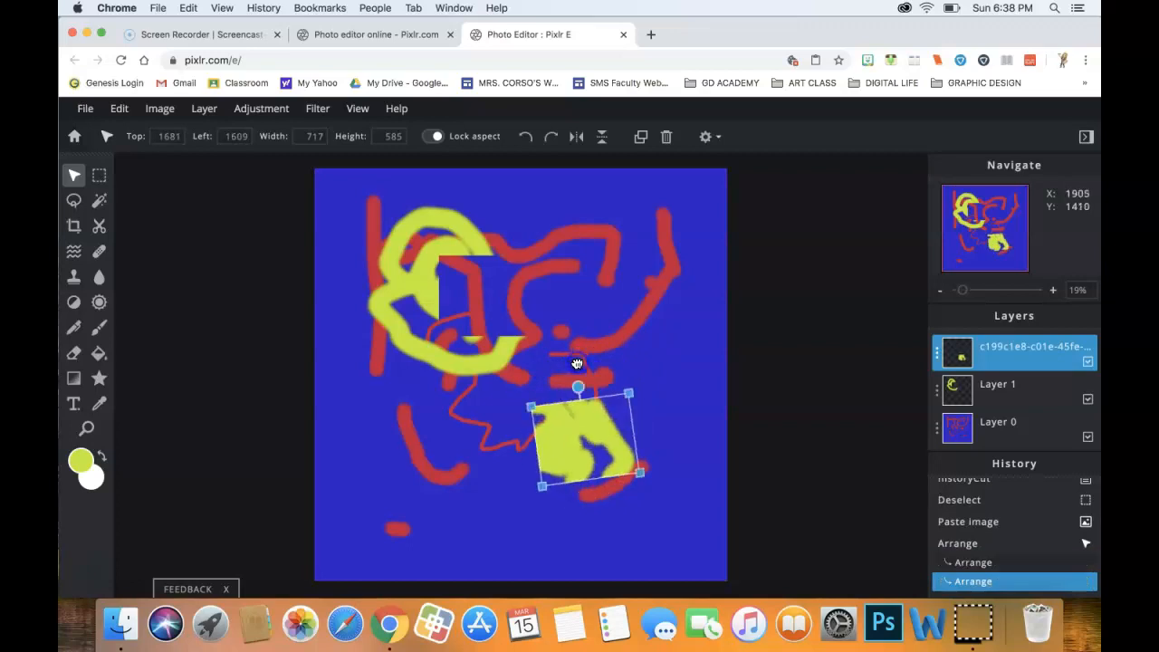
pyautogui.moveTo(563, 449); pyautogui.dragTo(561, 419)
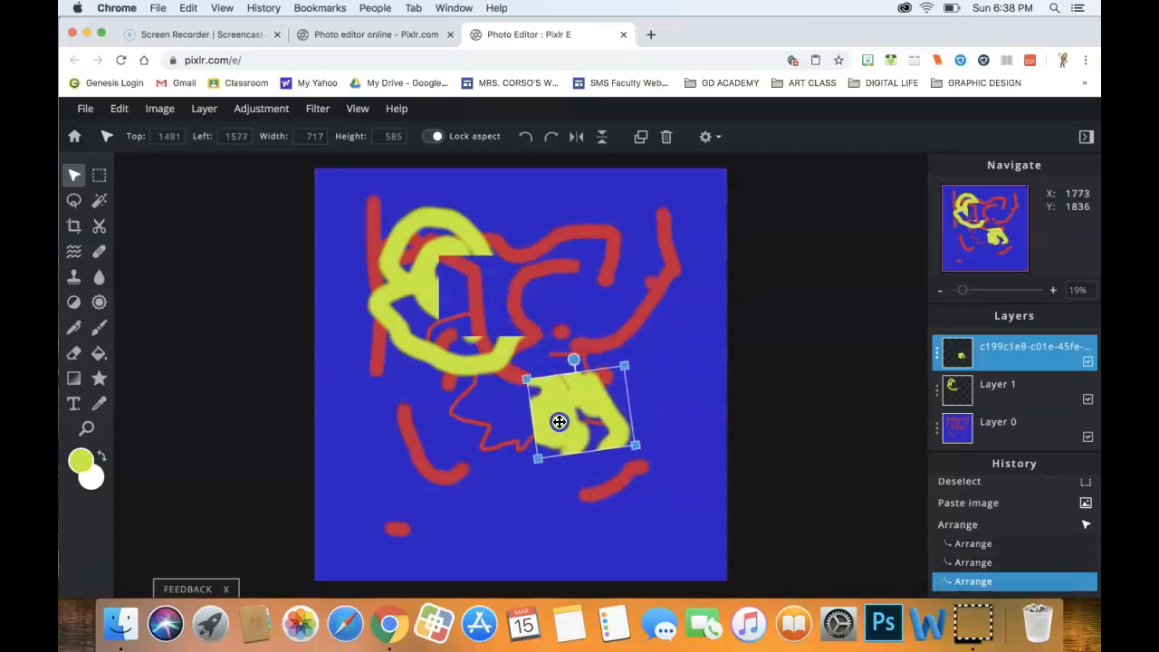
# Try a Hue & Saturation adjustment with hue -97 on the pasted piece and discard it
pyautogui.click(276, 113)
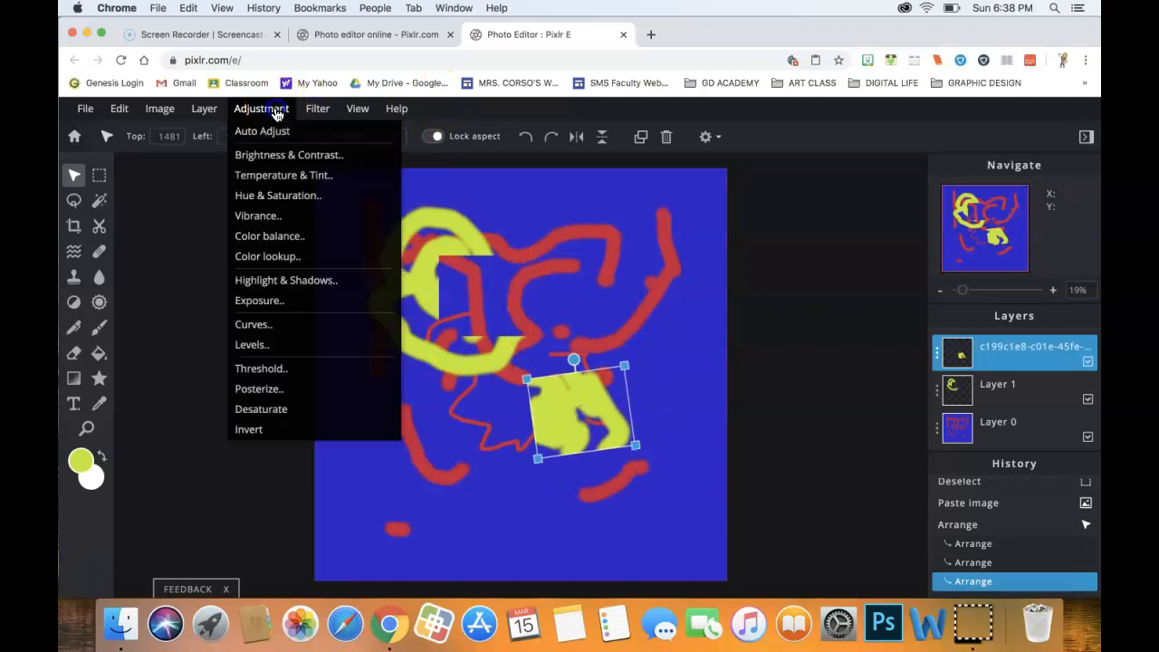
pyautogui.click(303, 194)
pyautogui.moveTo(596, 326); pyautogui.dragTo(809, 275)
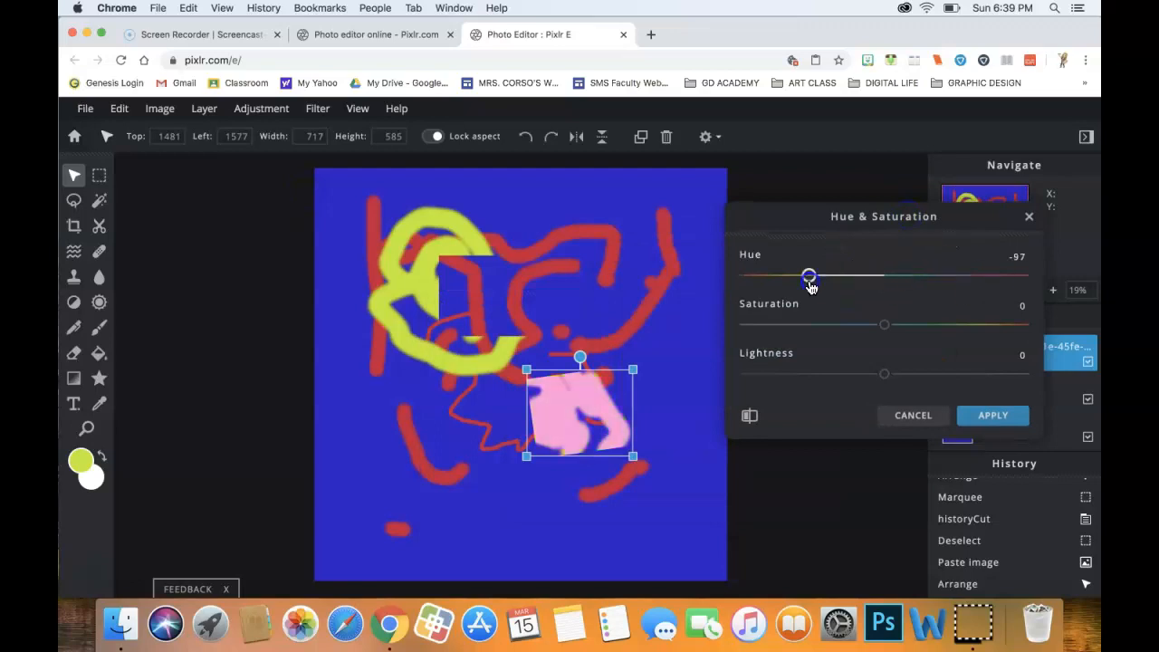
pyautogui.click(911, 419)
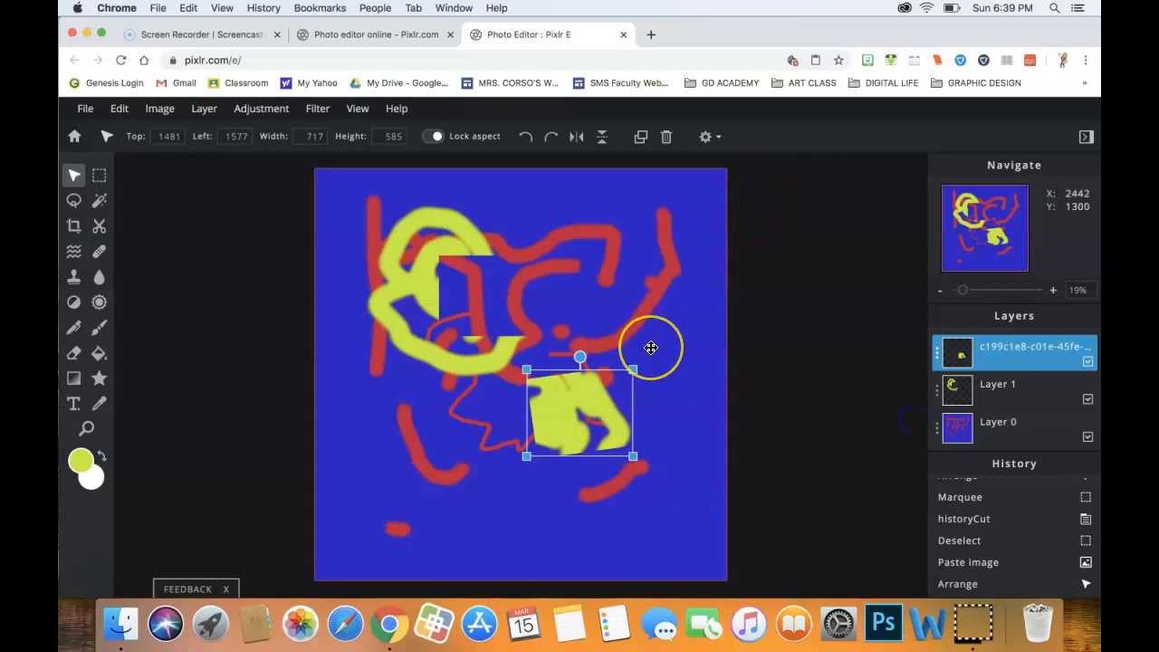
pyautogui.click(100, 175)
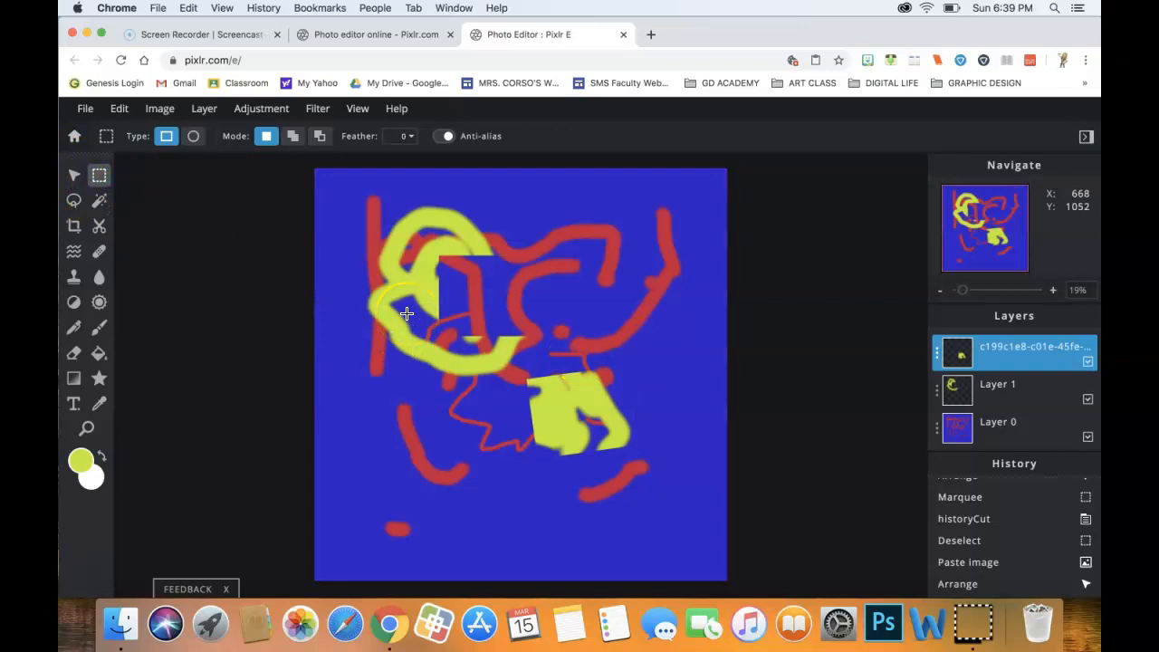
pyautogui.click(260, 111)
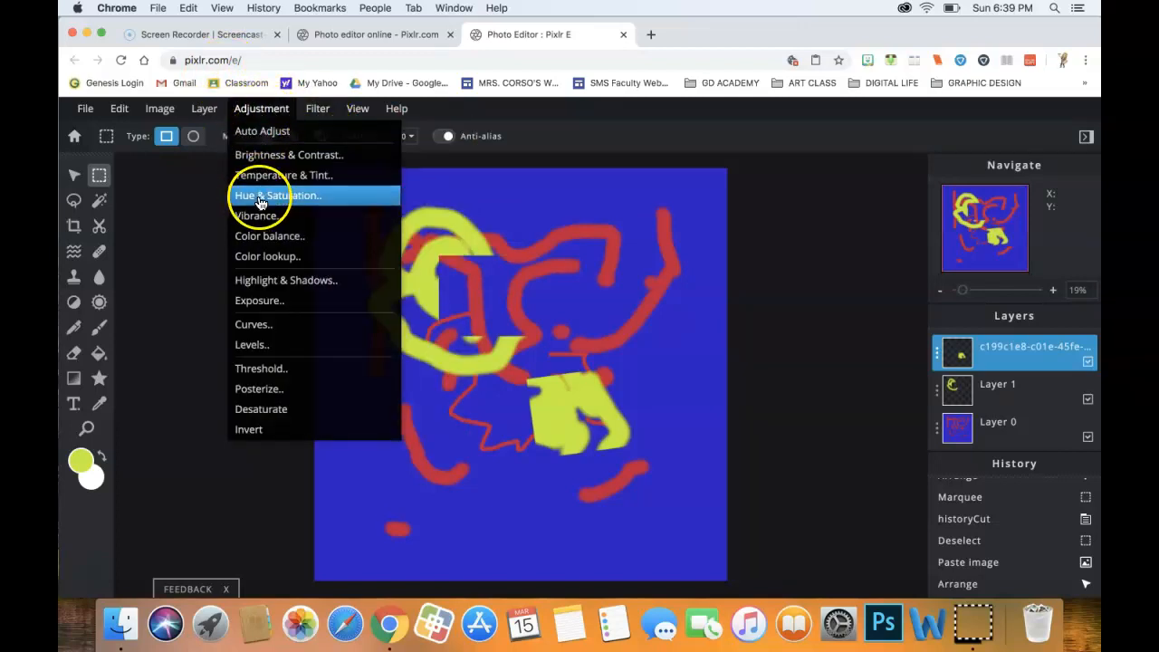
pyautogui.moveTo(320, 116)
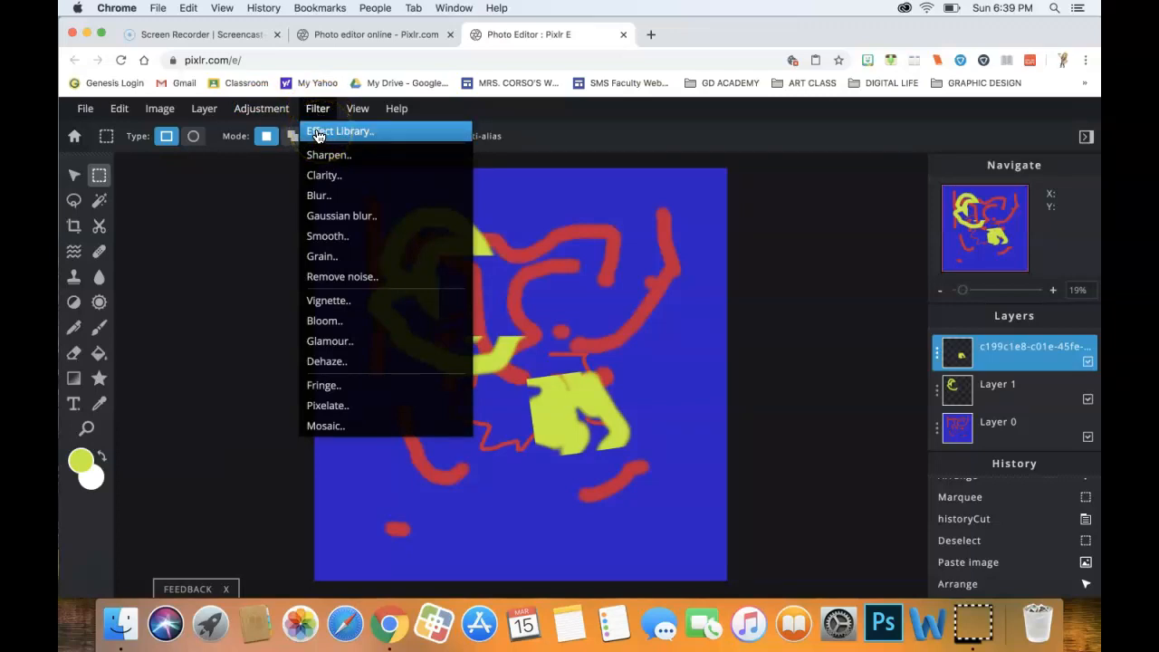
pyautogui.click(203, 111)
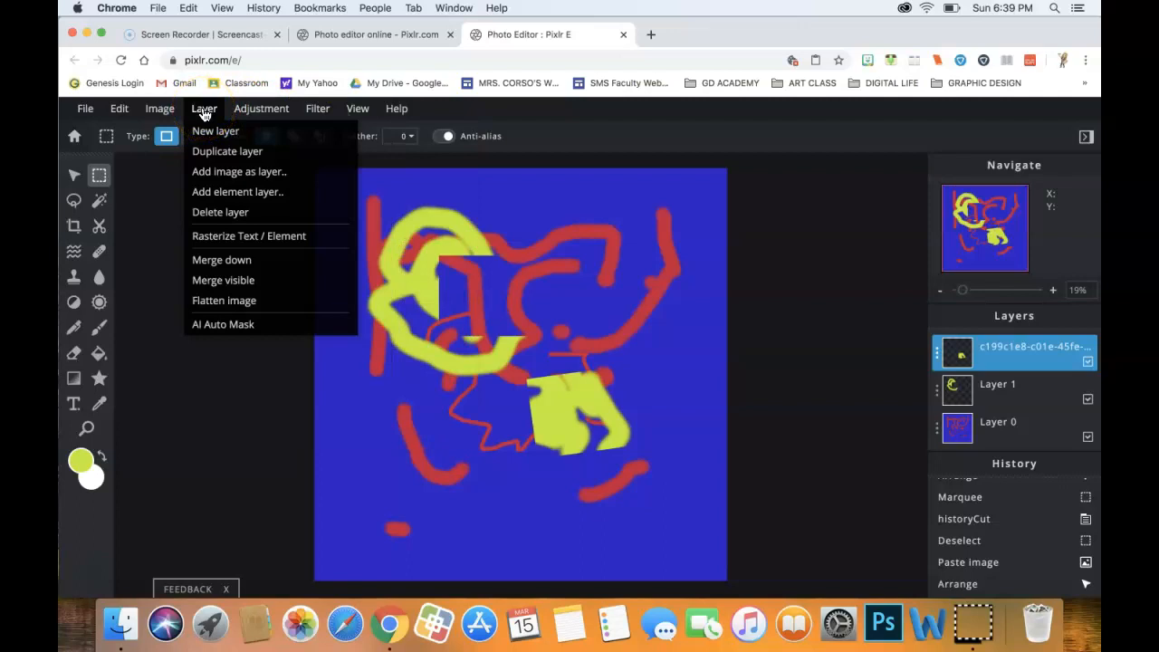
pyautogui.click(163, 110)
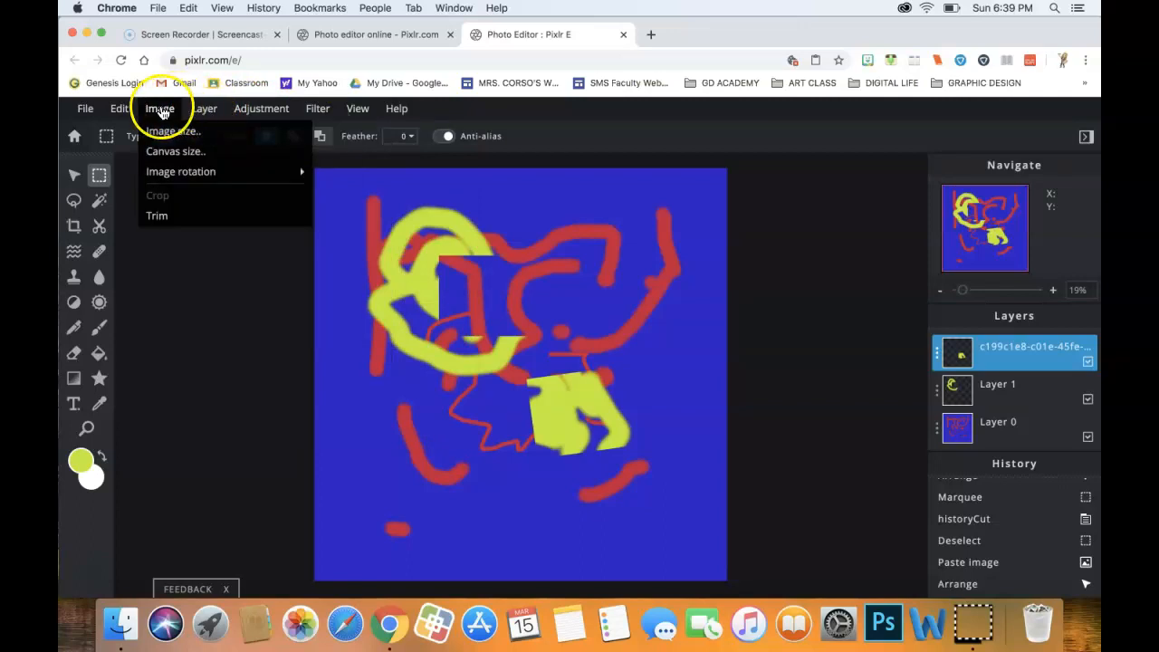
pyautogui.moveTo(171, 174)
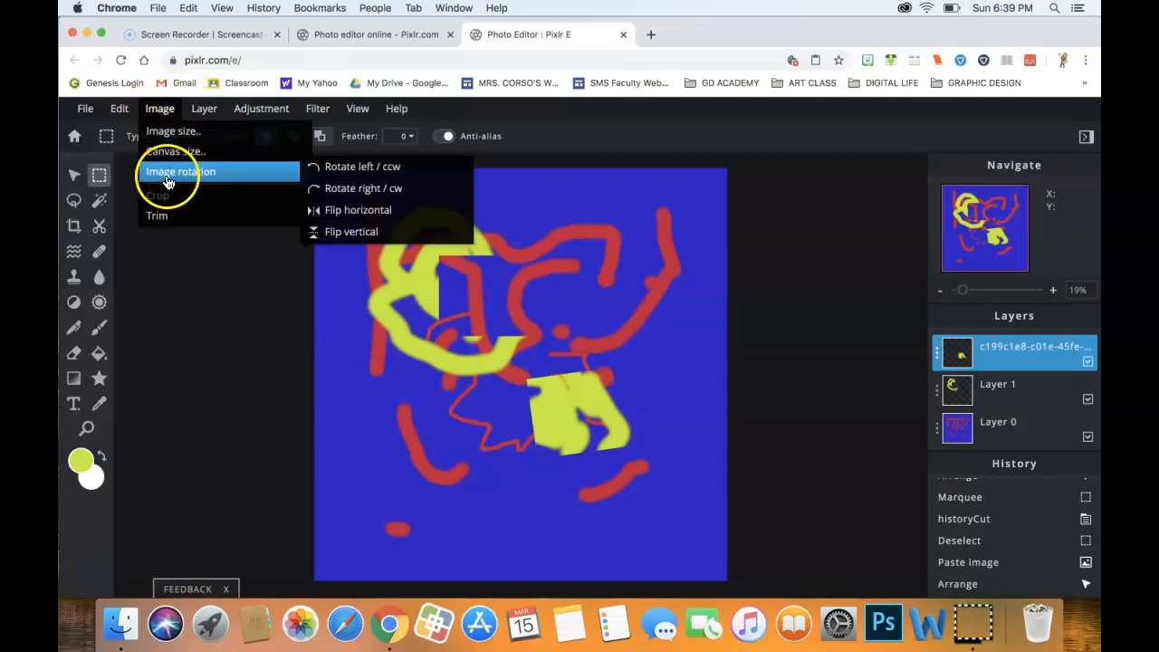
pyautogui.click(119, 110)
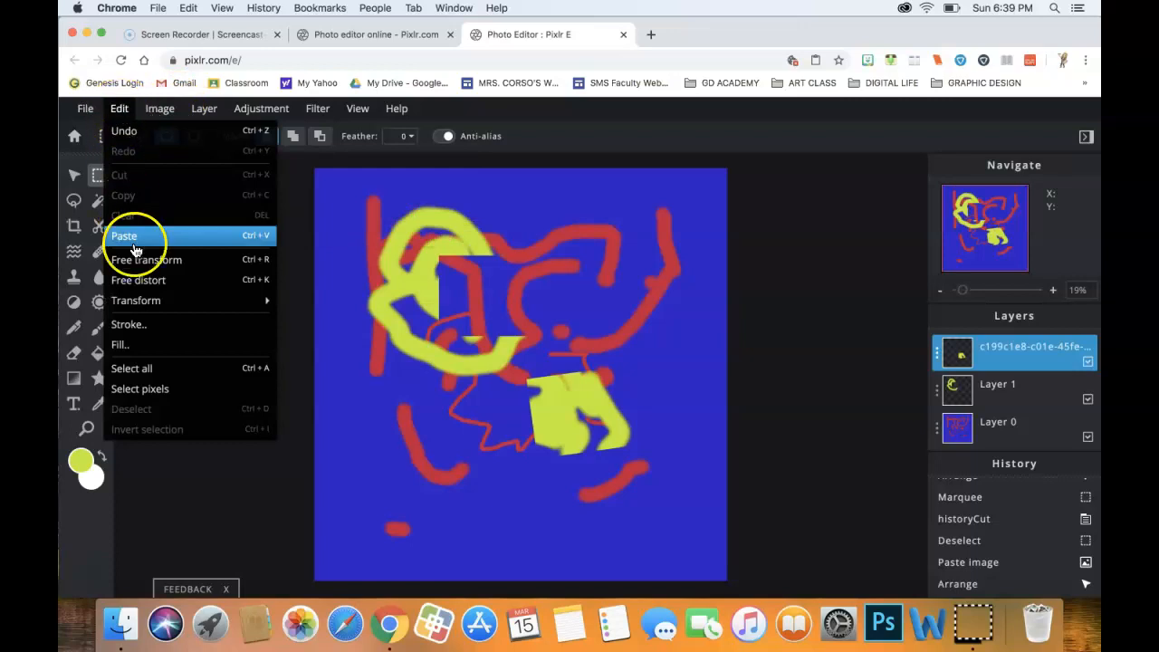
pyautogui.click(318, 109)
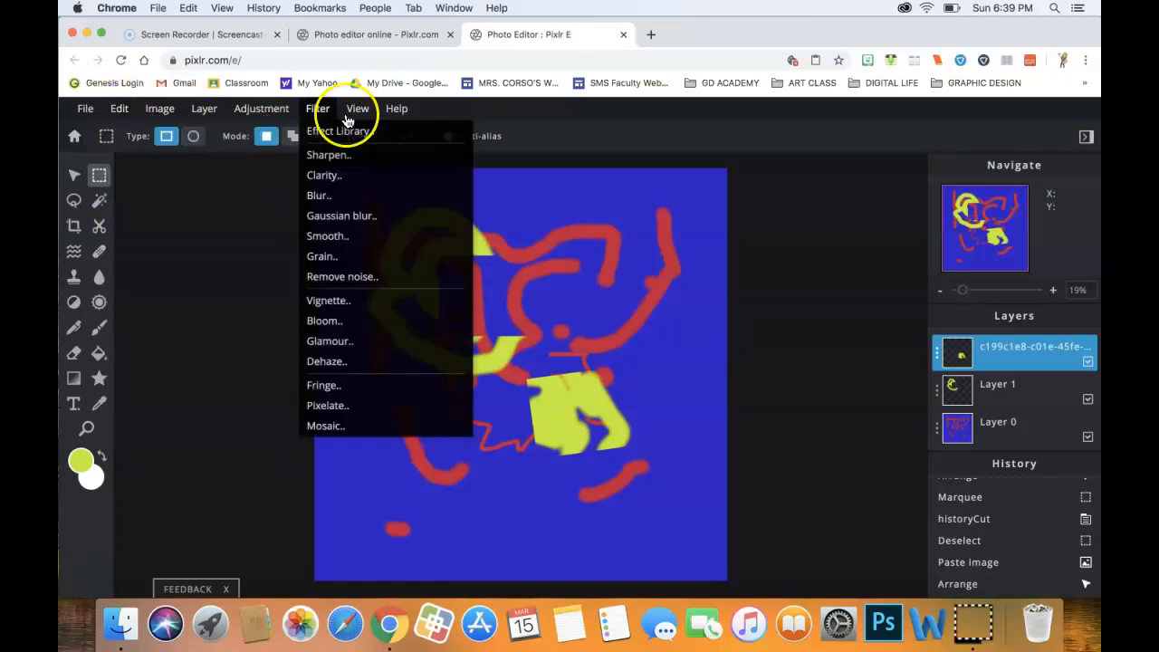
pyautogui.moveTo(291, 124)
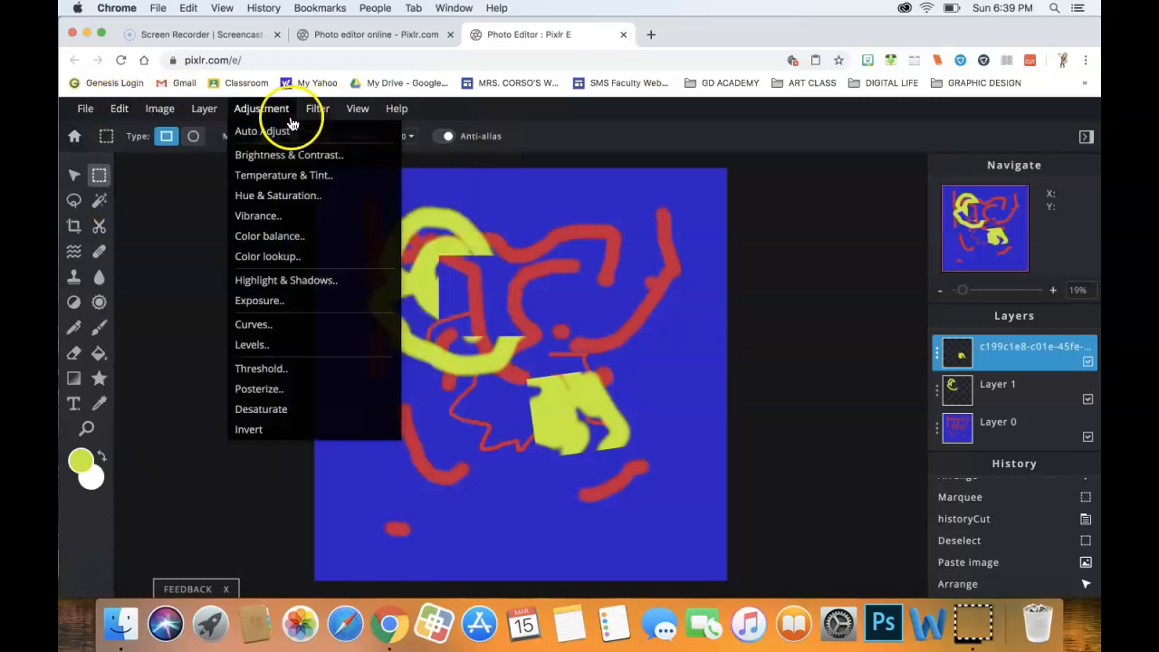